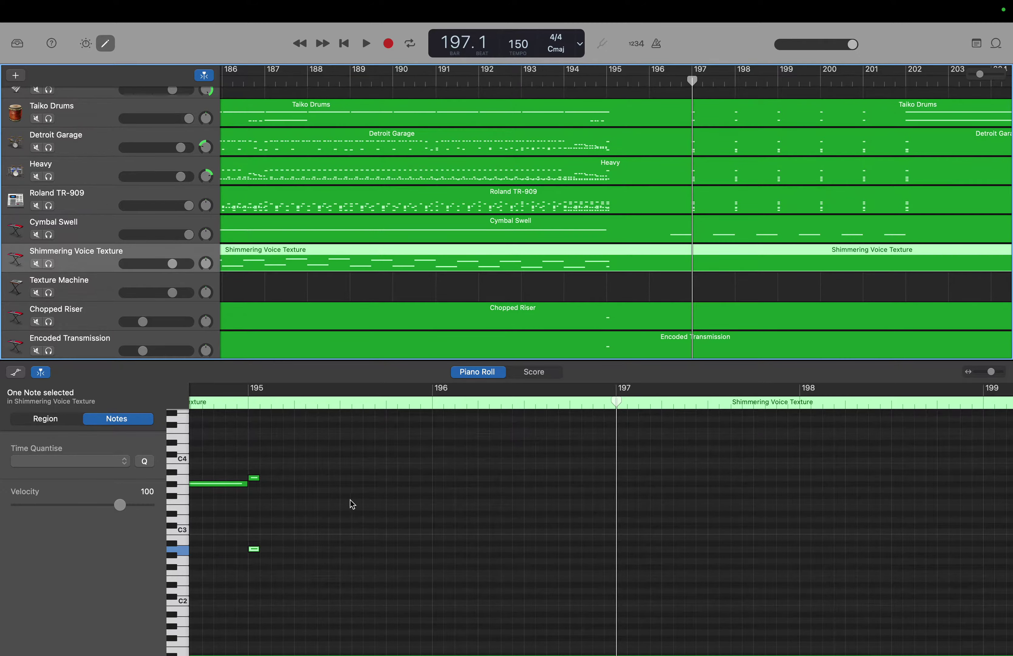
Step: Audition the Shimmering Voice Texture notes around bar 195 and the C4, C3 and C2 piano keys
click(254, 478)
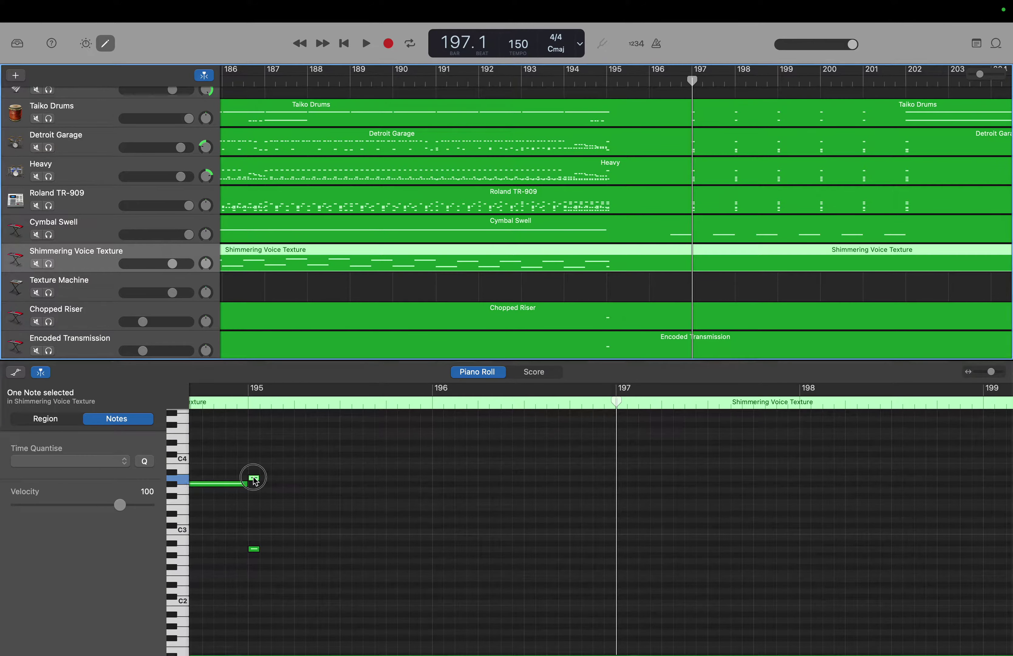
click(222, 483)
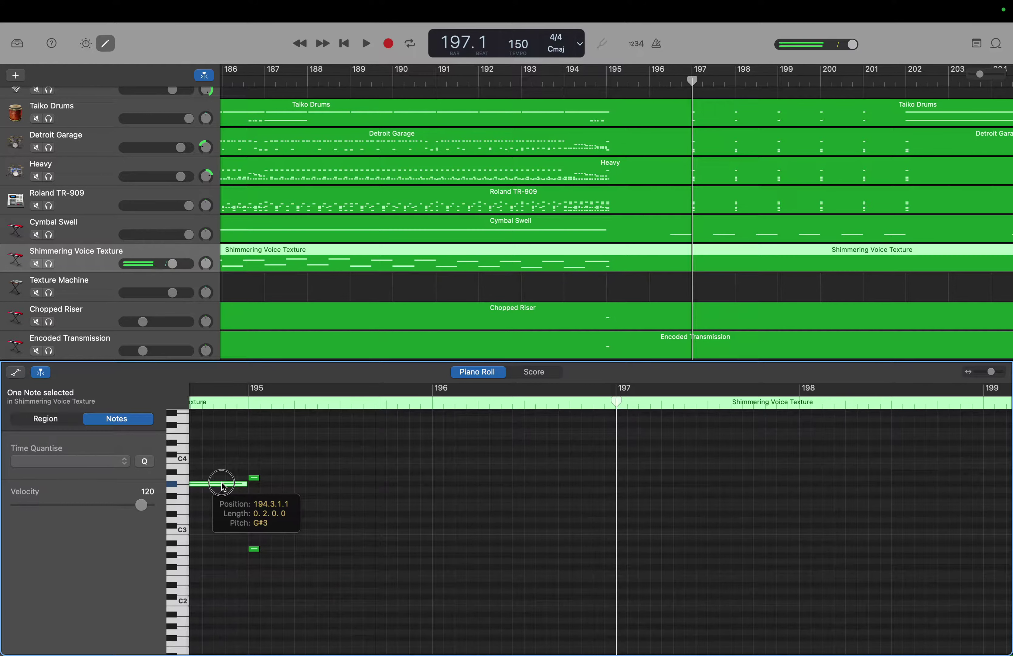
click(183, 463)
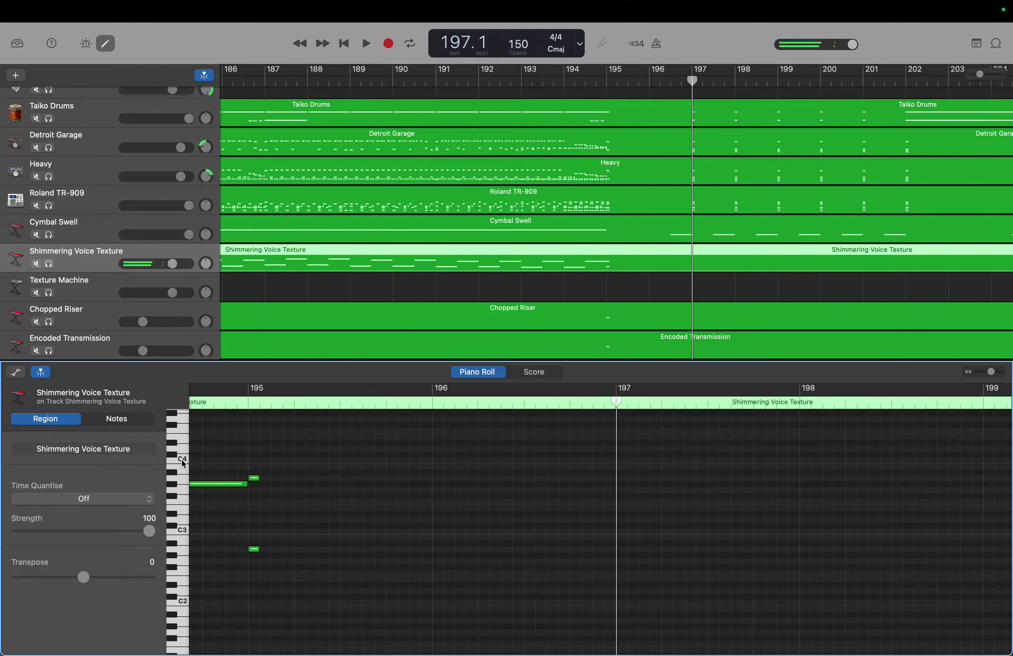
click(184, 532)
click(183, 602)
click(183, 537)
click(183, 465)
click(182, 535)
click(184, 601)
click(256, 550)
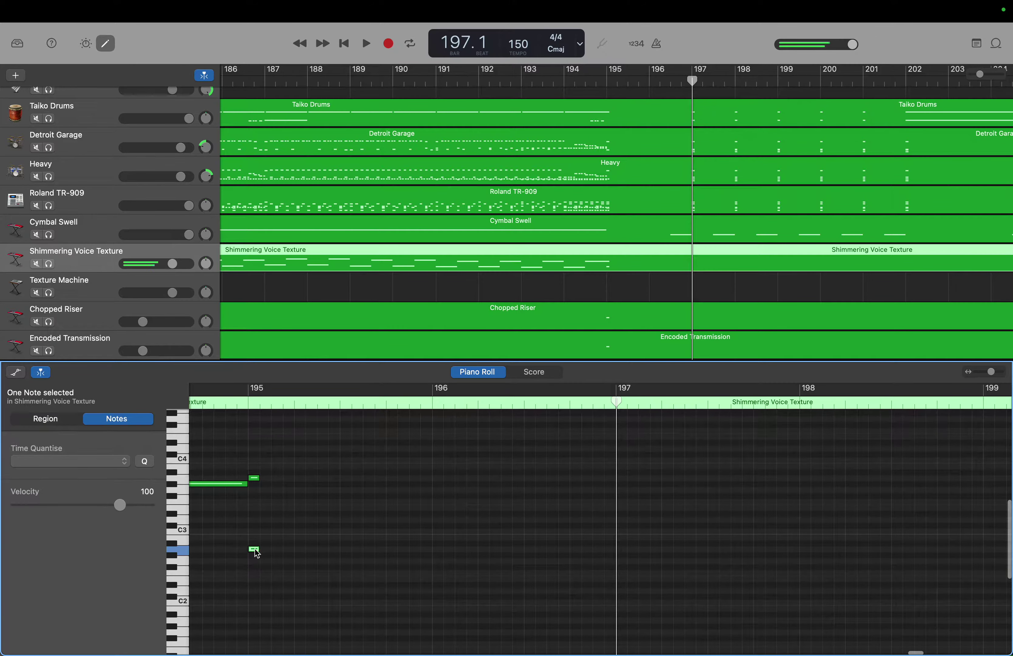
Step: Add a short C2 note and a short C3 note at bar 197 of the Shimmering Voice Texture region
right_click(624, 605)
click(634, 606)
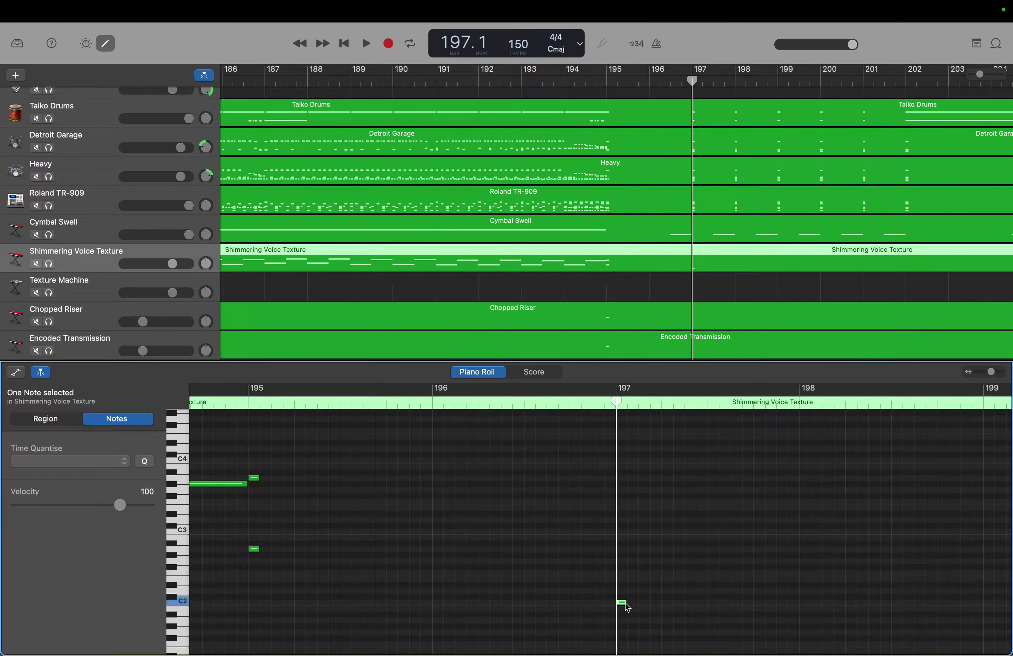
right_click(622, 536)
click(623, 536)
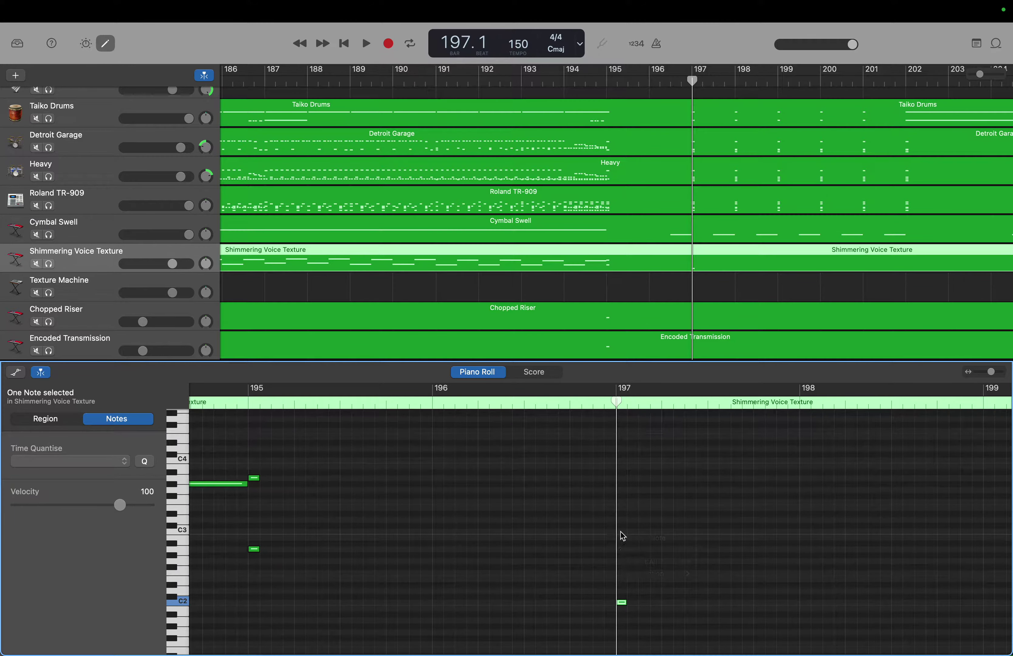
right_click(623, 536)
click(624, 535)
Step: Copy the C2 and C3 note pair from bar 197 to the starts of bars 198, 199, 200 and 201
drag(609, 523, 635, 612)
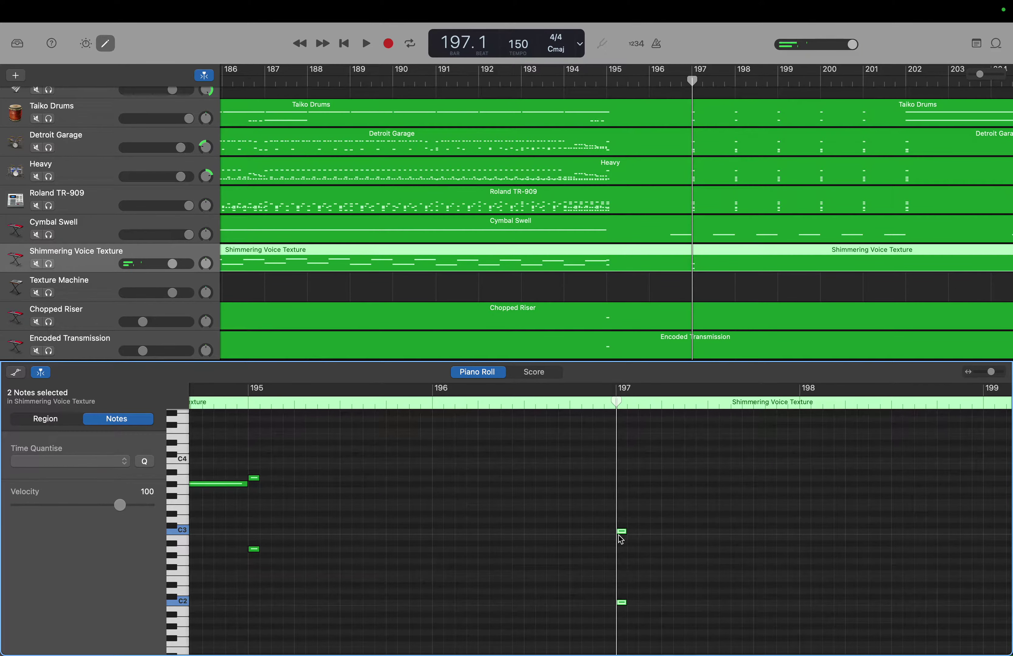
click(629, 483)
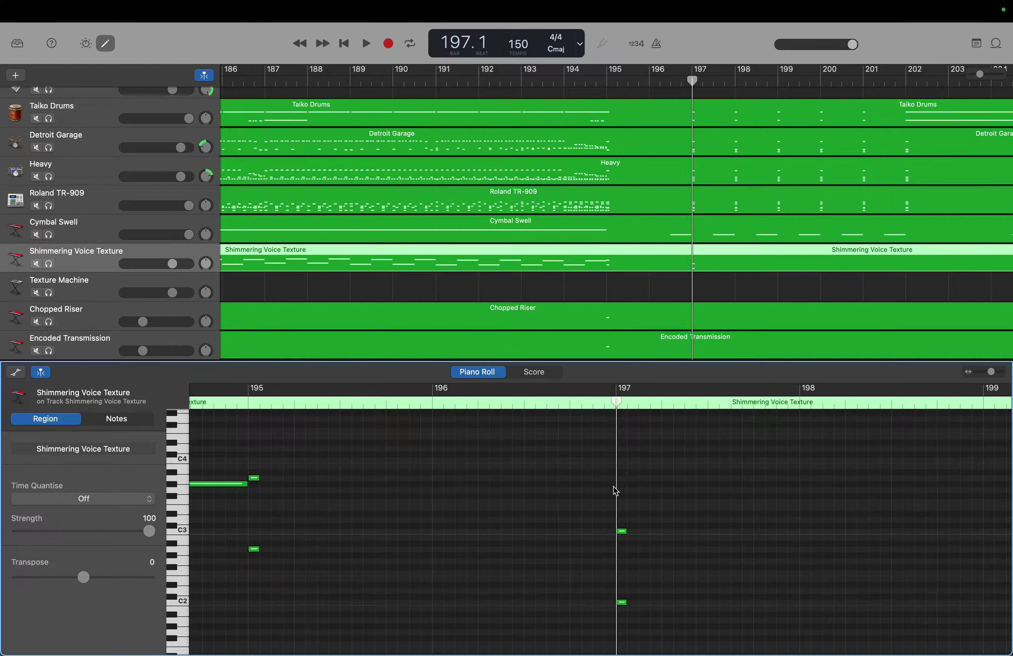
drag(599, 524, 655, 614)
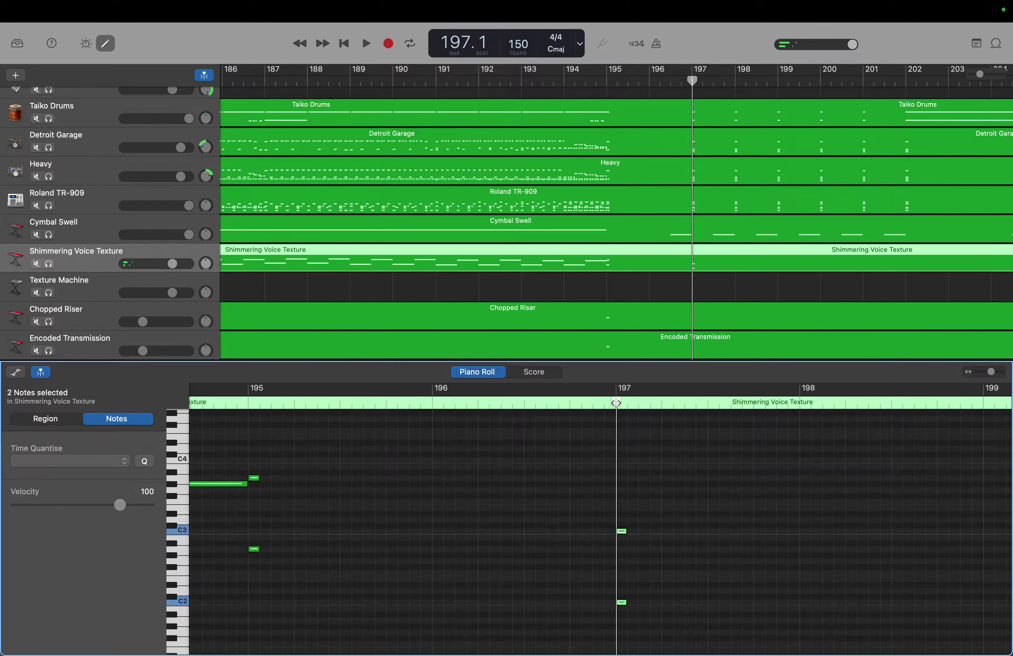
drag(616, 403, 800, 406)
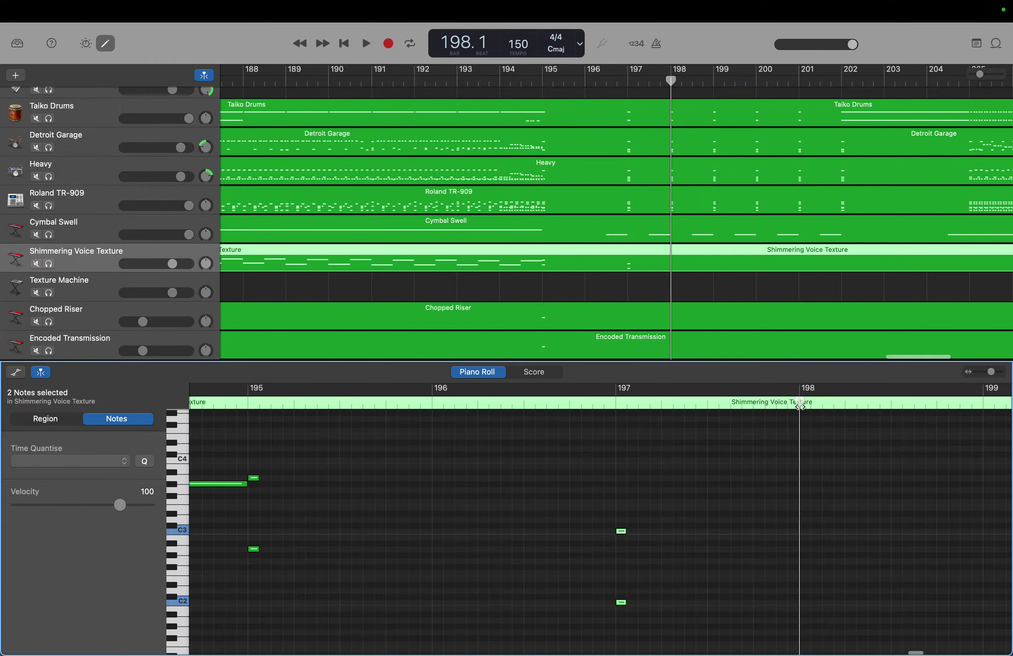
key(super+v)
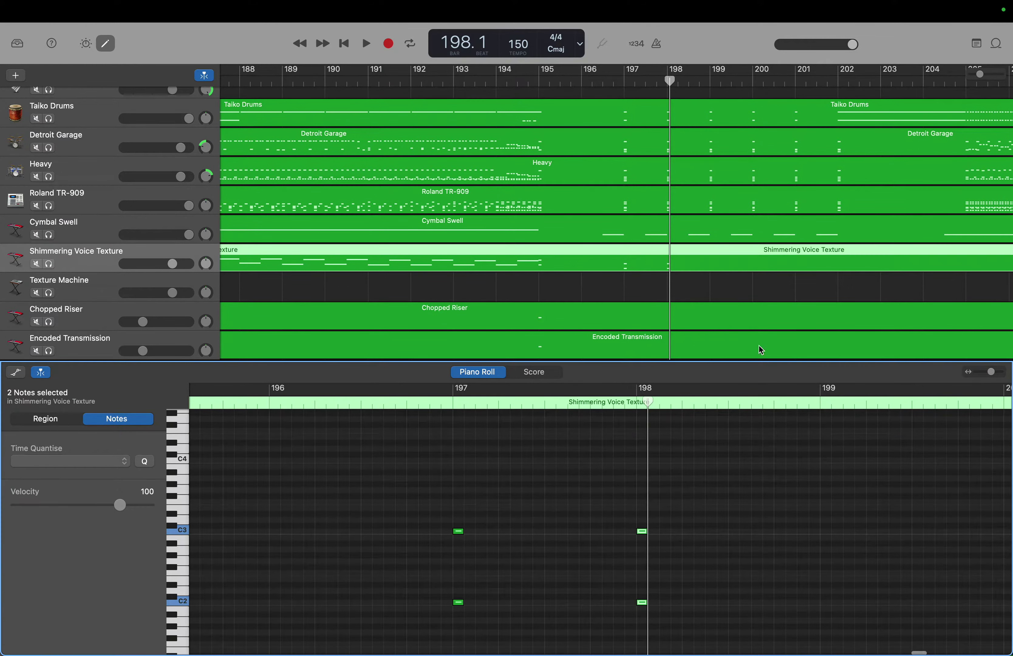
drag(643, 405, 817, 399)
key(super+v)
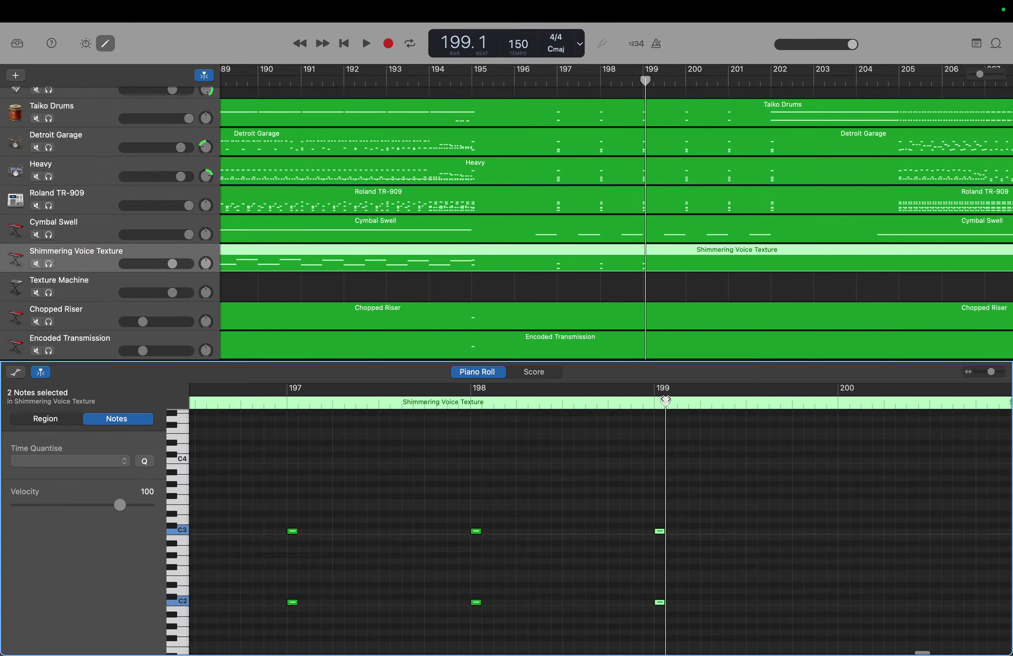
drag(665, 400, 837, 399)
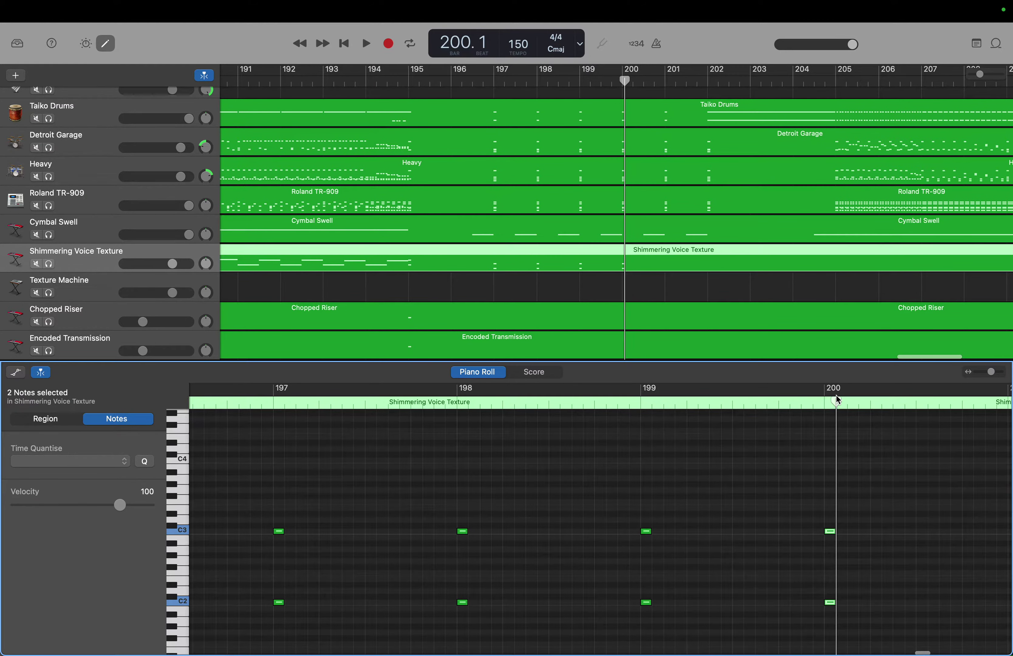
scroll(836, 396, right, 5)
scroll(837, 396, right, 5)
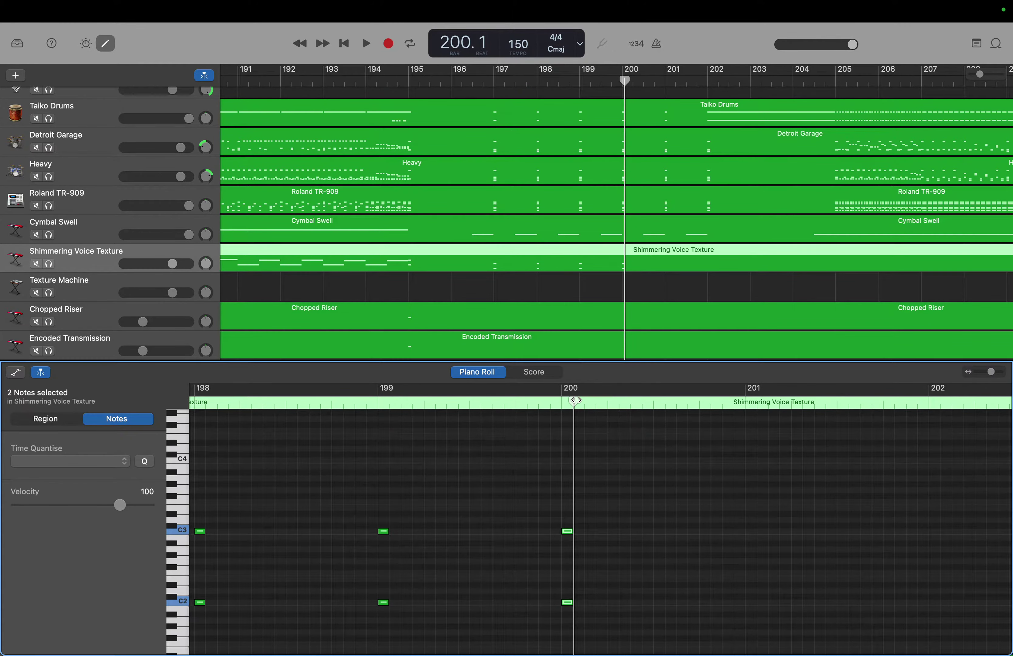
drag(576, 400, 745, 401)
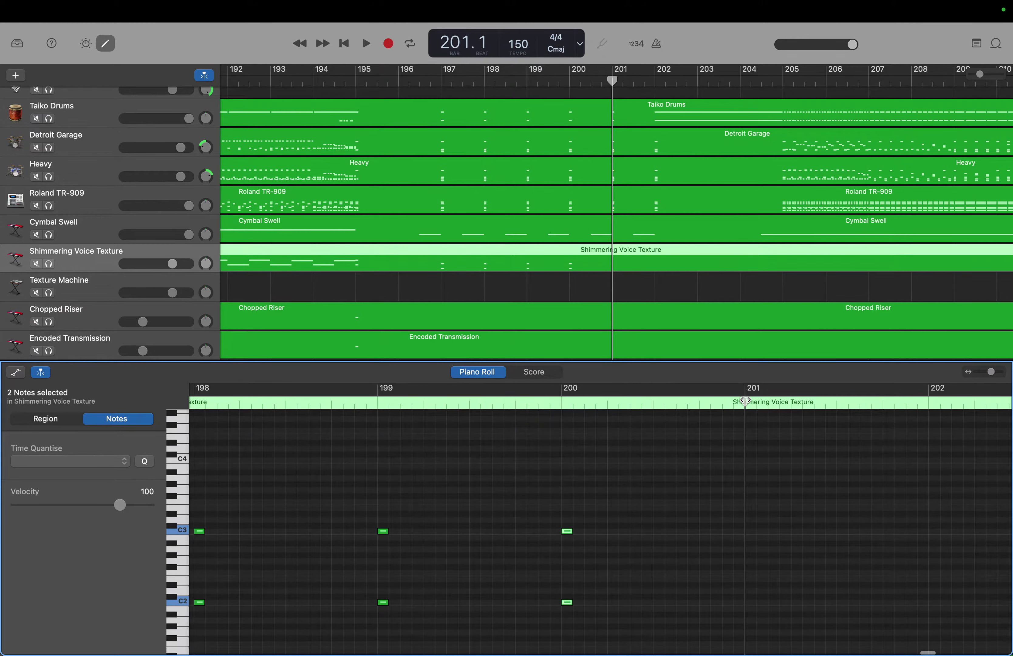
key(super+v)
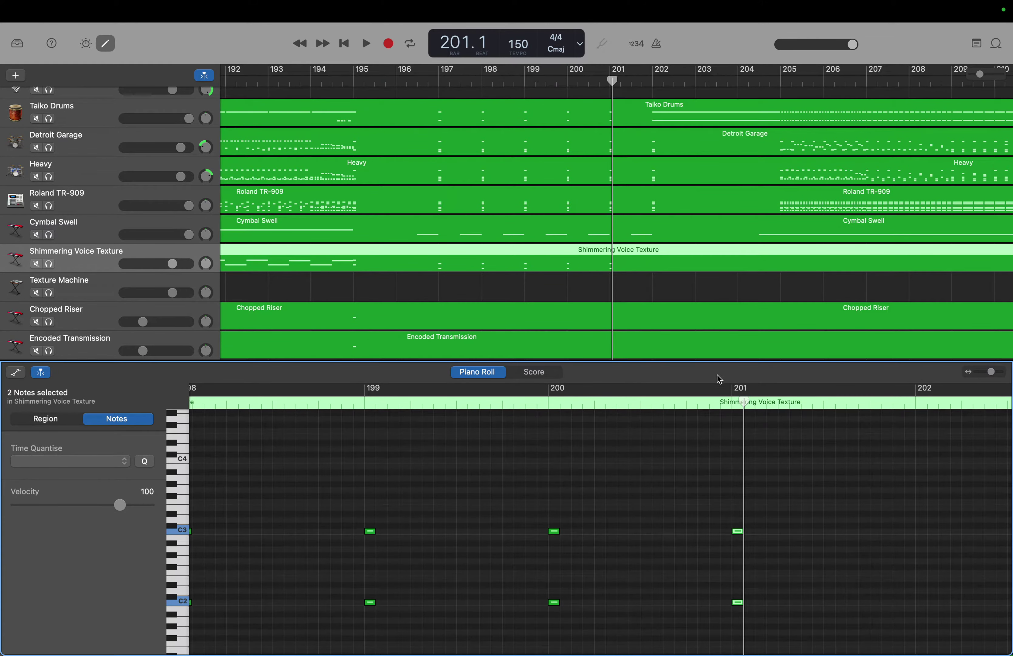
Step: Paste the C2 and C3 pair at bar 202 and lengthen both notes to end at bar 205
drag(745, 404, 912, 394)
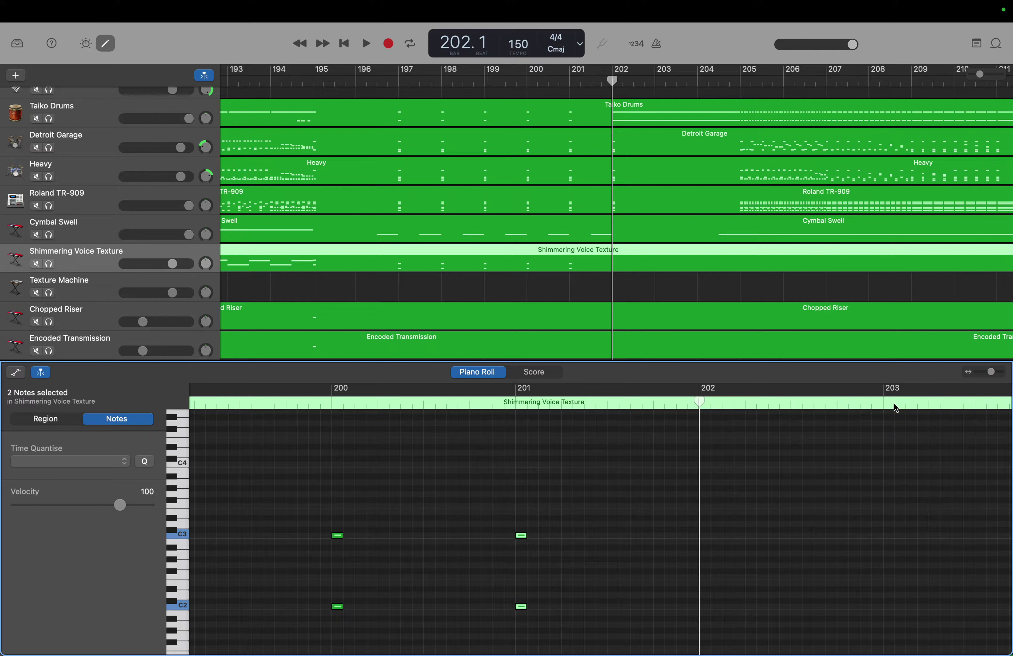
key(super+v)
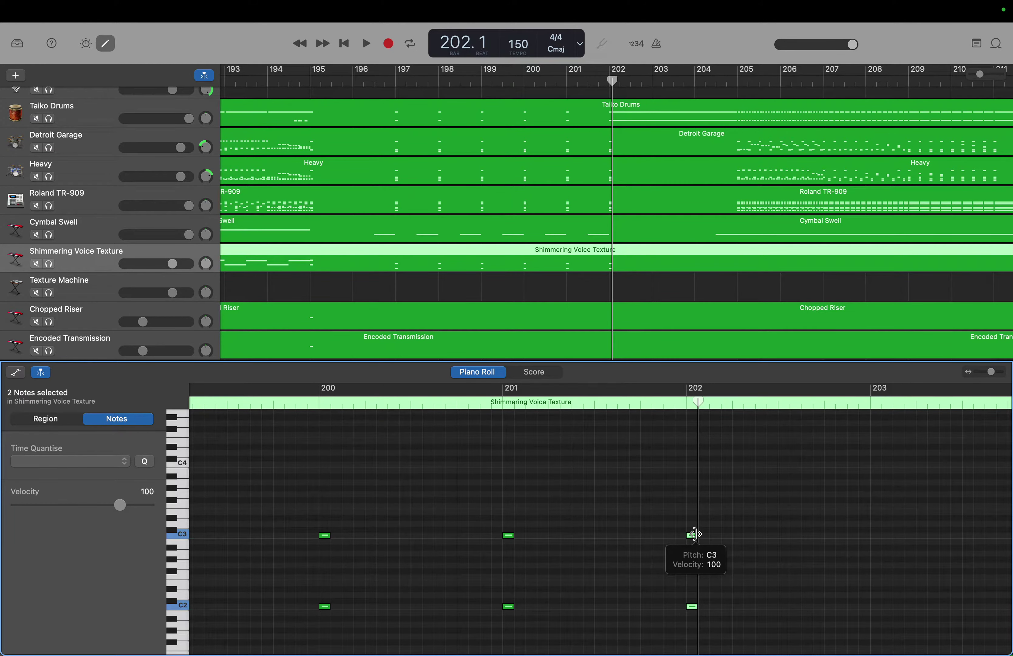
drag(694, 535, 802, 552)
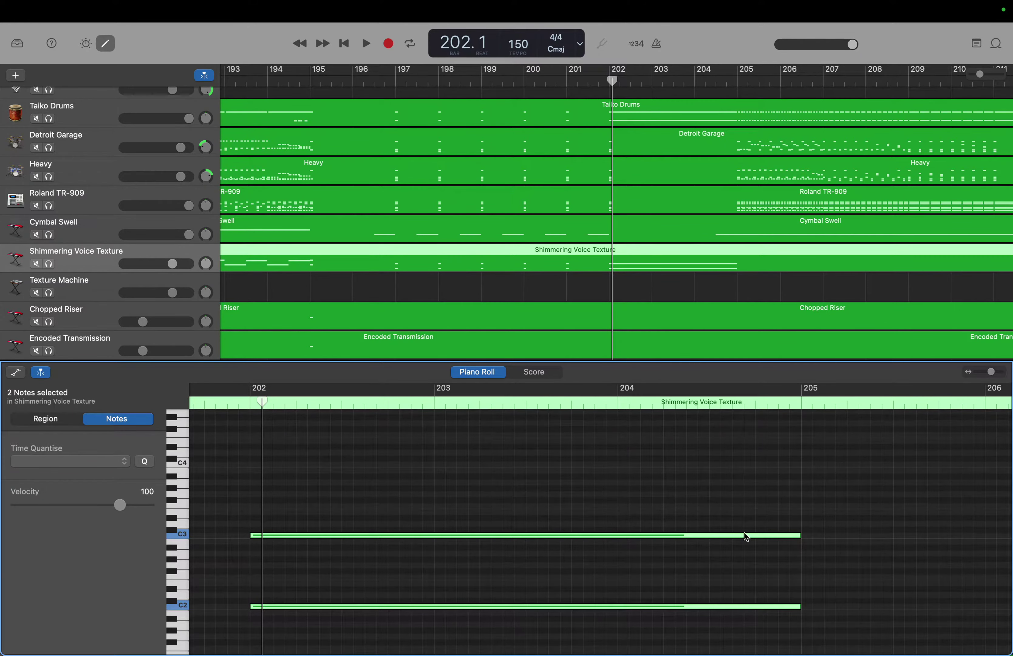
Step: Copy the short C2 and C3 pair from bar 201 and repeat it as sixteenth notes from bar 205 to bar 207
drag(262, 400, 800, 437)
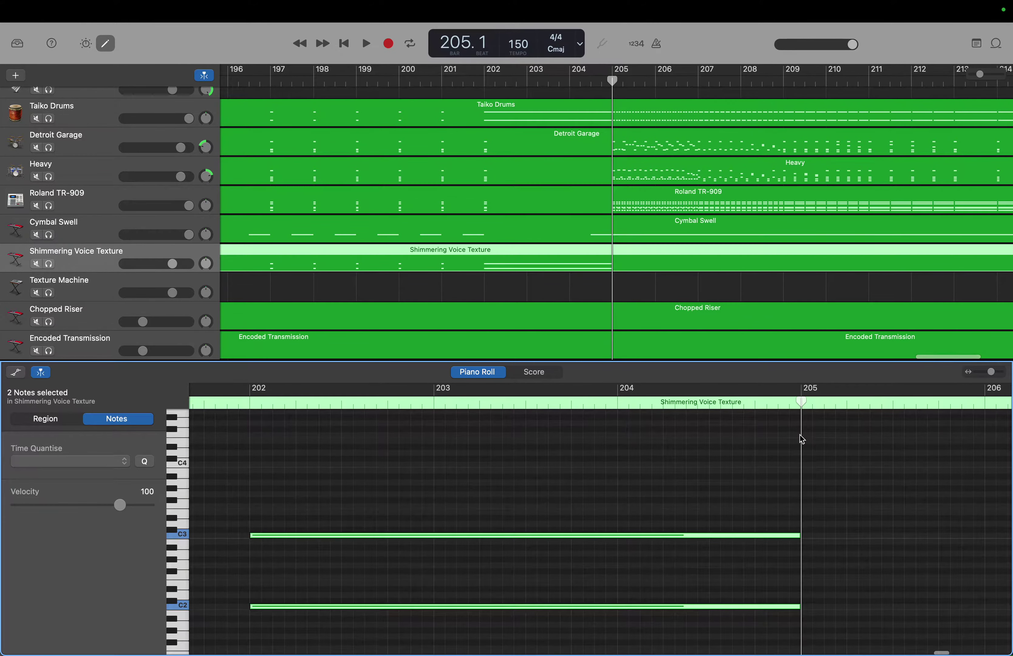
scroll(800, 438, left, 10)
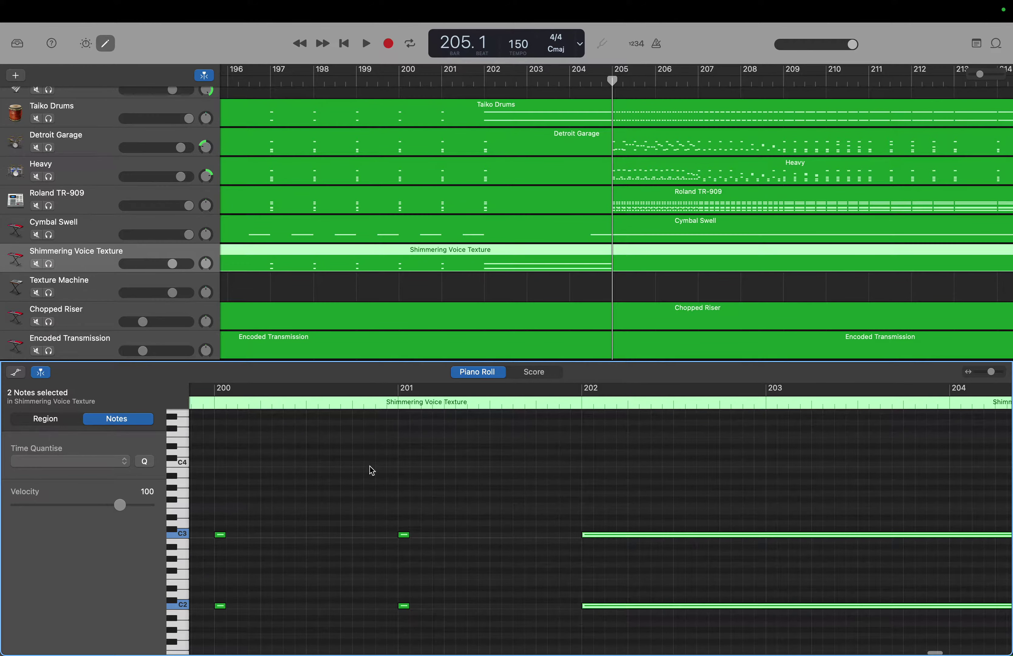
drag(371, 468, 416, 628)
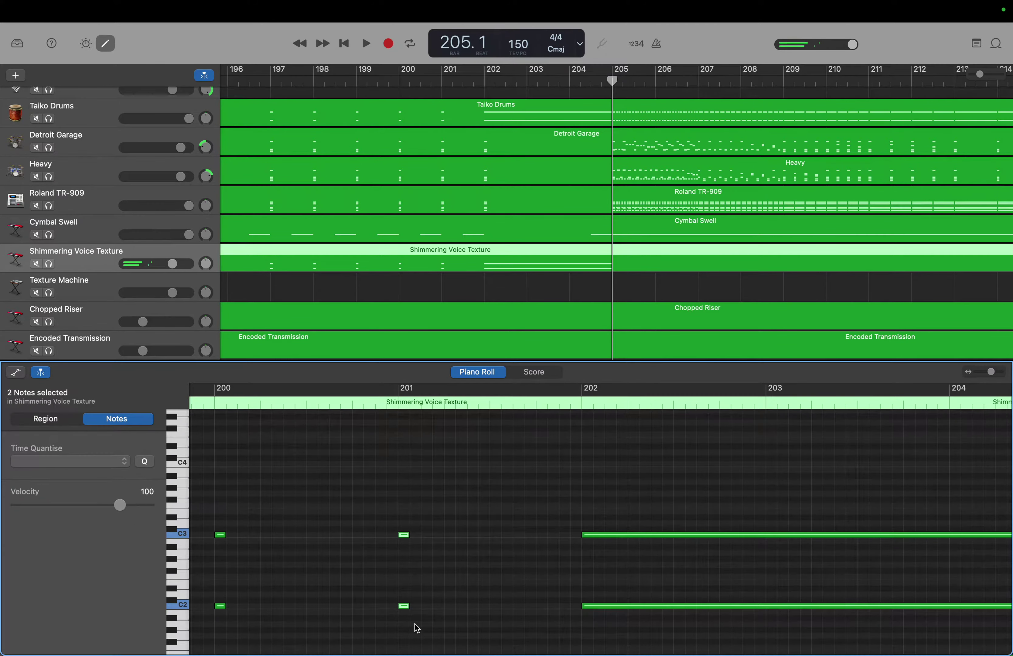
scroll(418, 628, right, 10)
scroll(418, 627, right, 2)
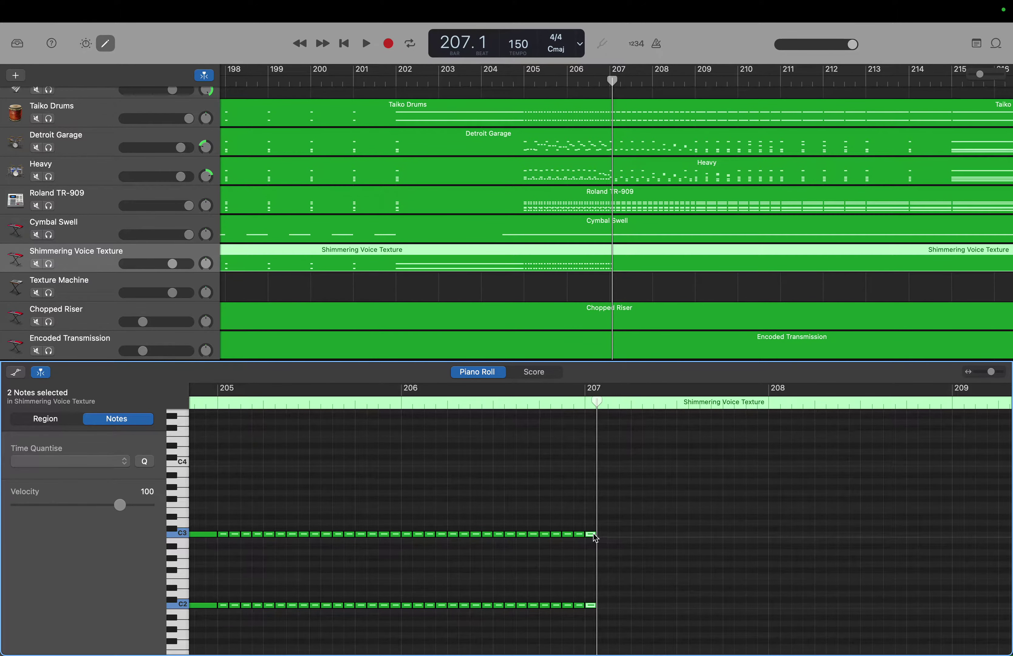
Step: Fill bar 207 with eighth-note C2 and C3 pairs, and bars 208 and 209 with quarter-note pairs
drag(595, 535, 602, 534)
drag(599, 401, 607, 402)
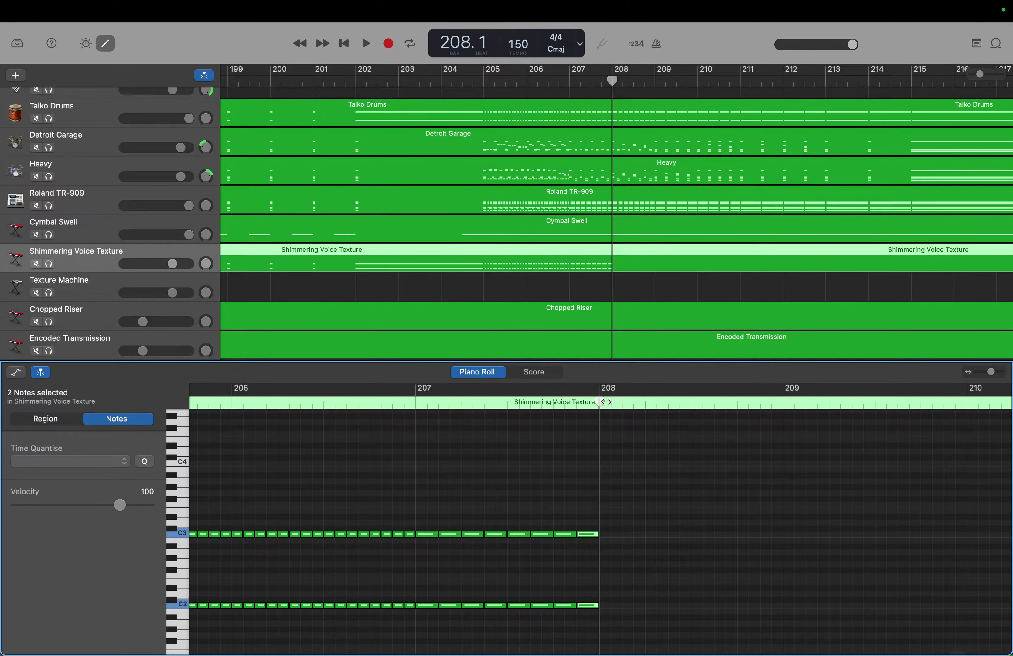
key(space)
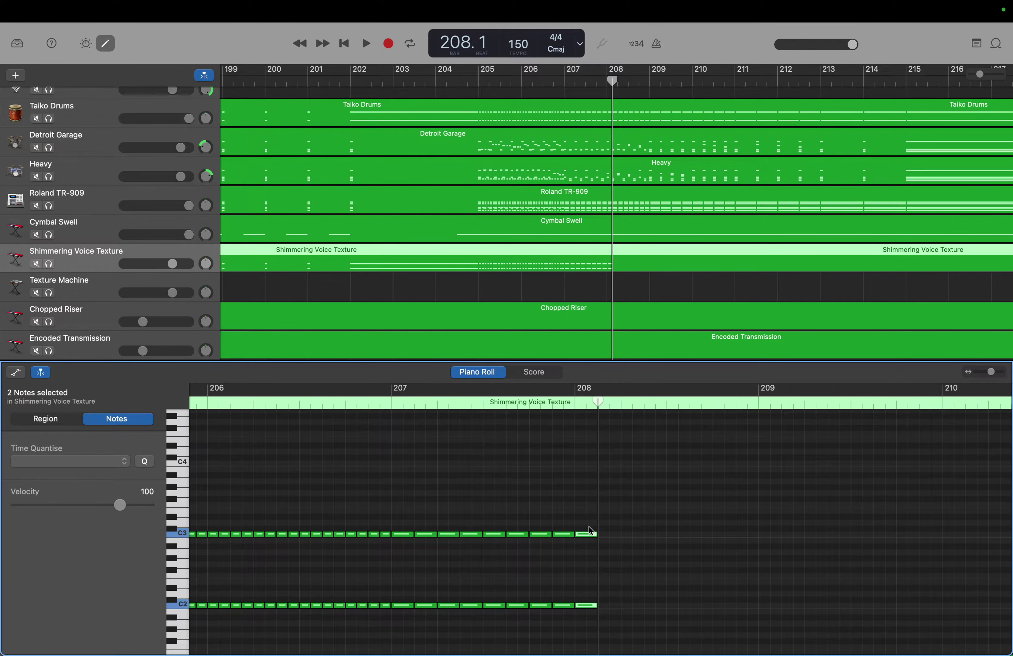
drag(595, 538, 617, 537)
drag(599, 404, 619, 403)
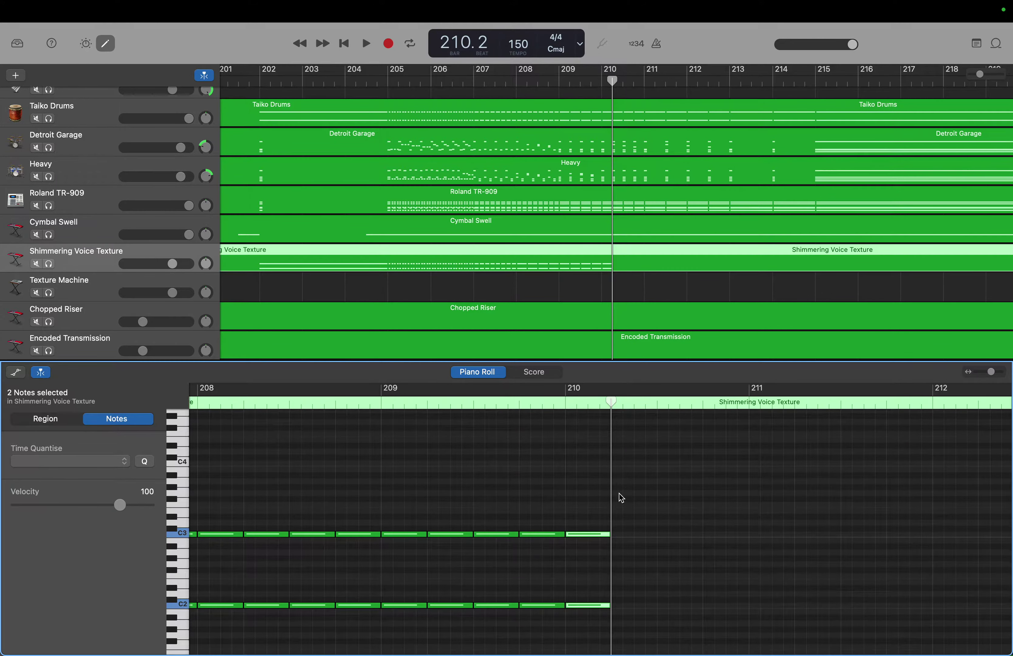
Step: Lengthen the C2 and C3 pair at bar 210 to half a bar and repeat it up to bar 212
drag(608, 539, 654, 534)
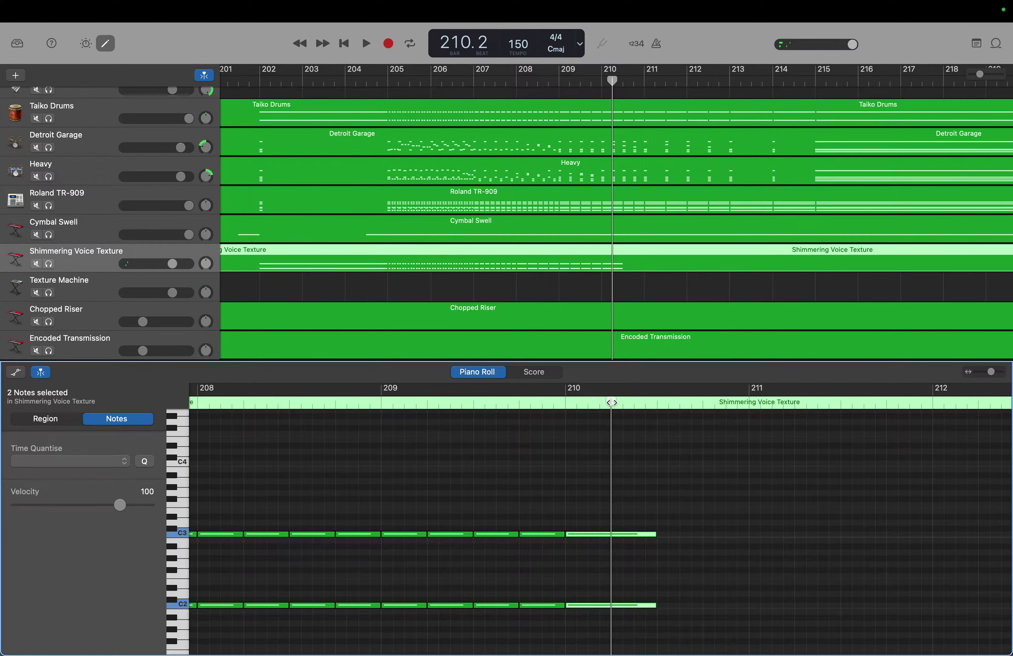
drag(611, 402, 657, 402)
drag(605, 473, 603, 654)
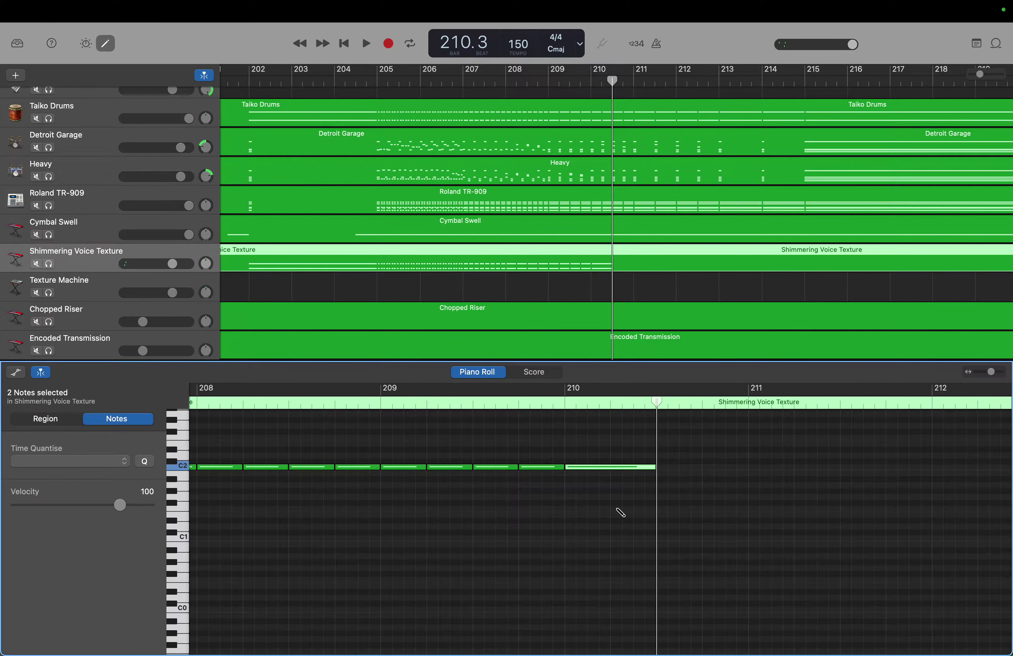
key(super+r)
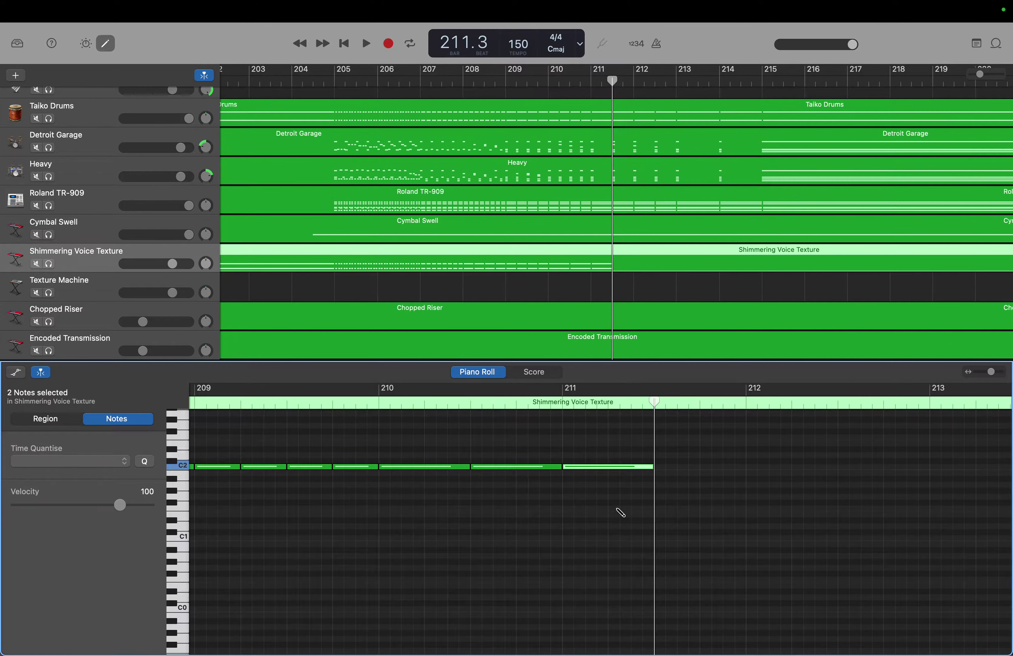
key(super+r)
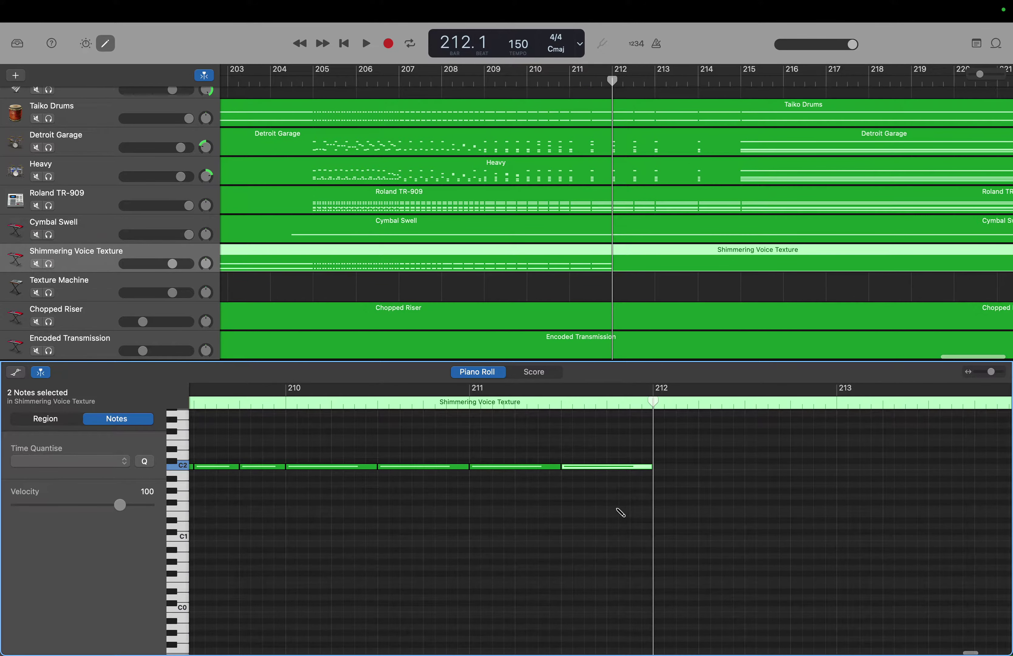
Step: Lengthen the C2 and C3 pair at bar 212 to a full bar and repeat it in bars 213 and 214
drag(651, 467, 740, 473)
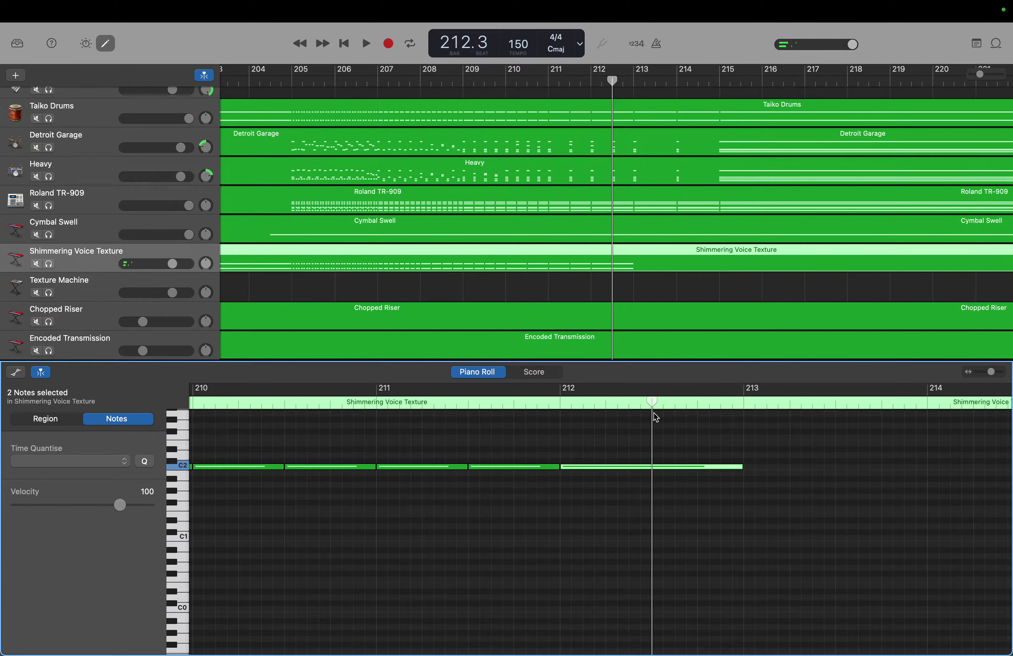
drag(651, 402, 742, 404)
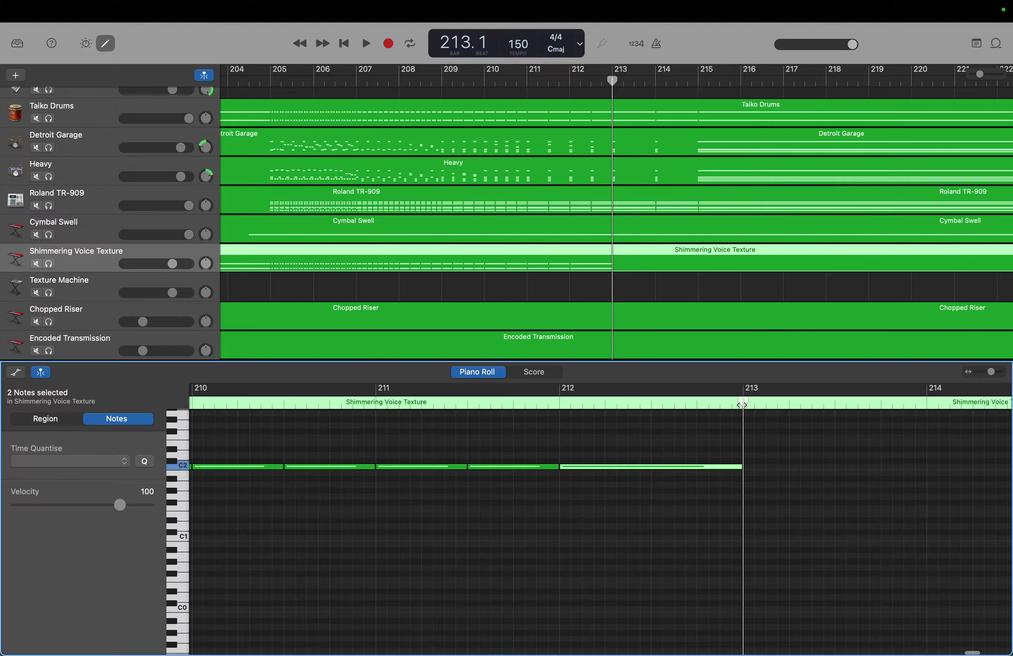
scroll(742, 405, up, 5)
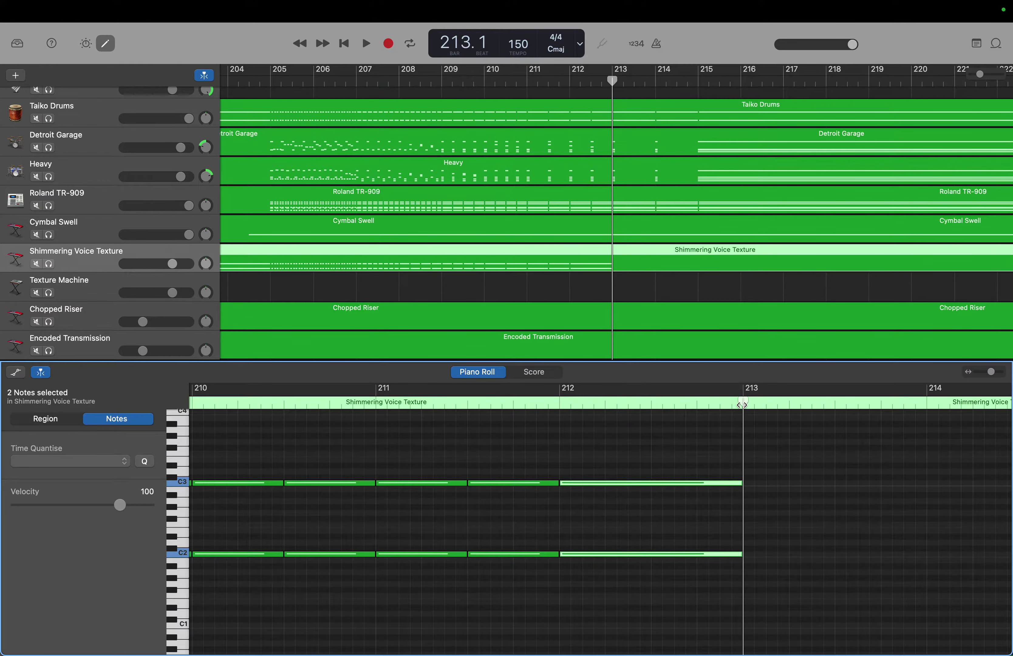
key(super+v)
key(super+v)
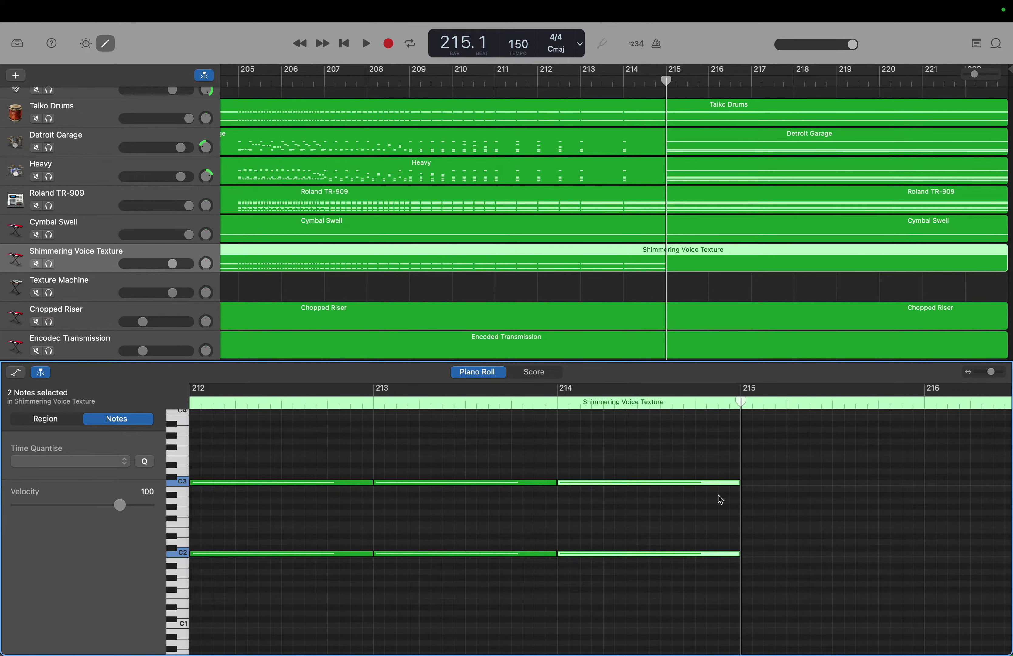
scroll(719, 495, left, 10)
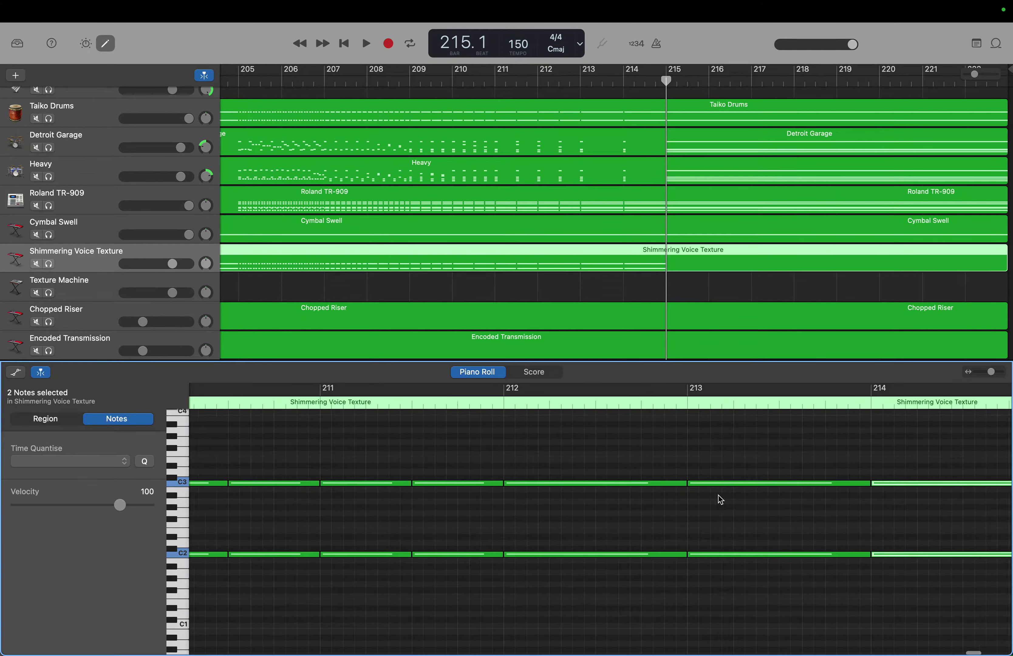
Step: Review the C2 and C3 note pattern of the Shimmering Voice Texture part between bars 205 and 215
scroll(718, 495, left, 5)
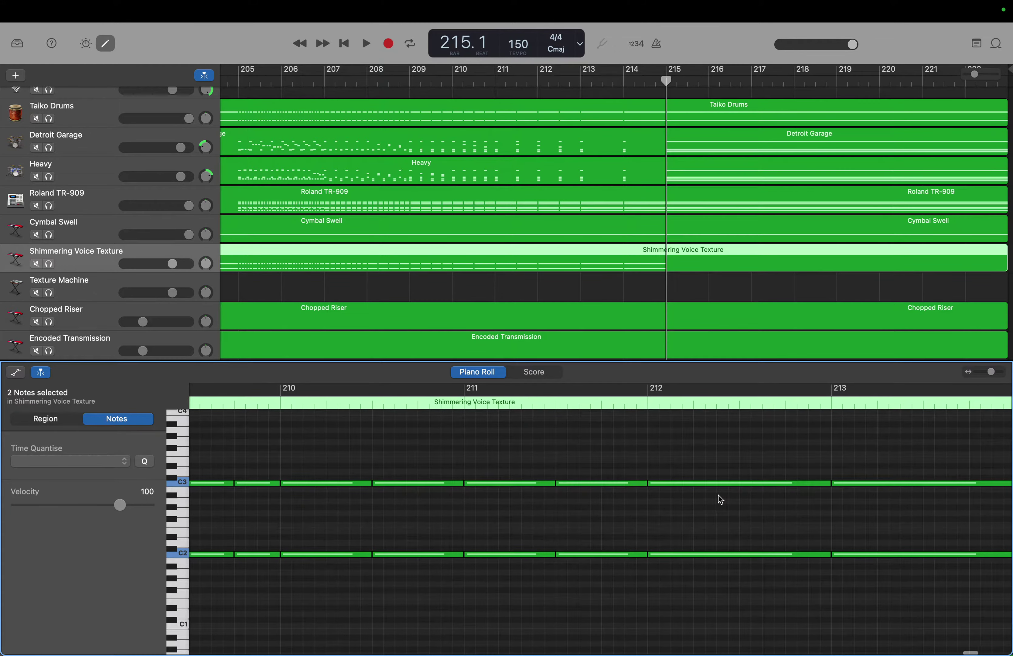
scroll(718, 495, left, 1)
scroll(719, 495, left, 14)
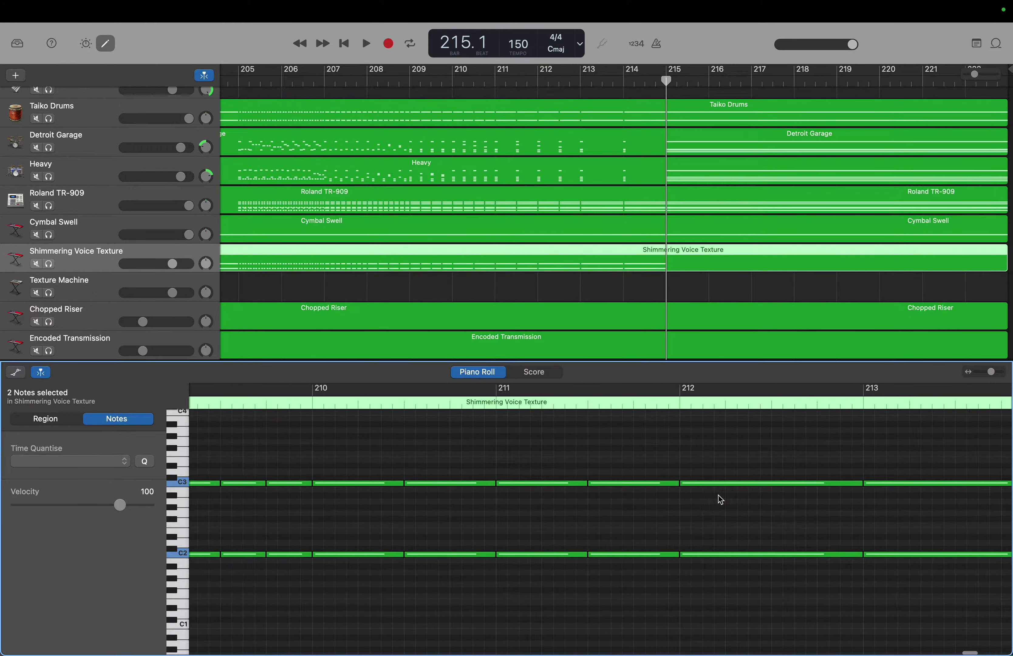
scroll(719, 495, left, 5)
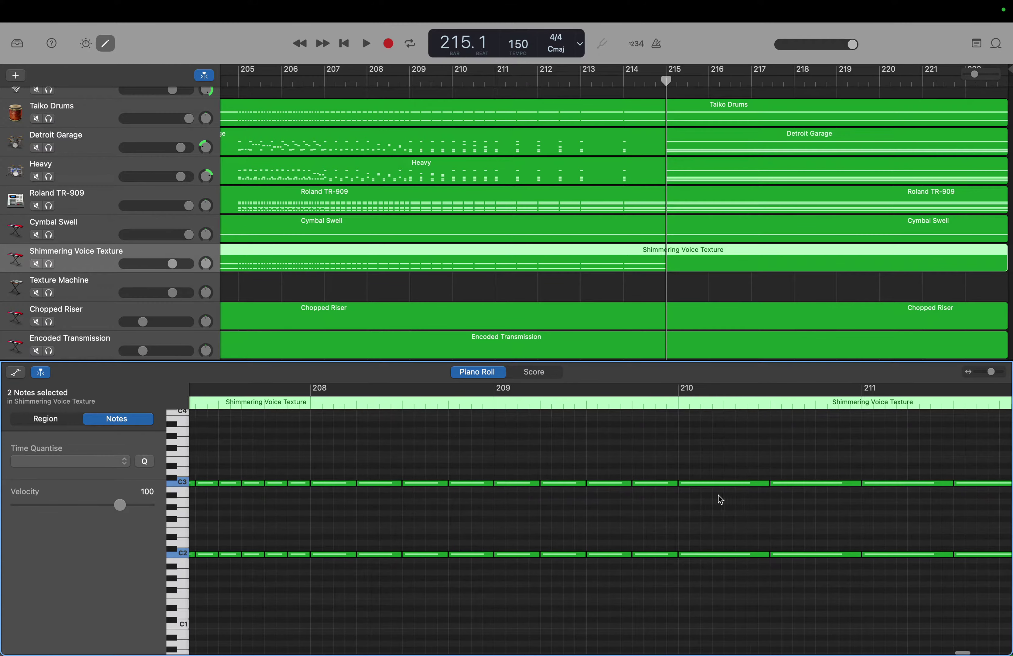
scroll(720, 499, left, 10)
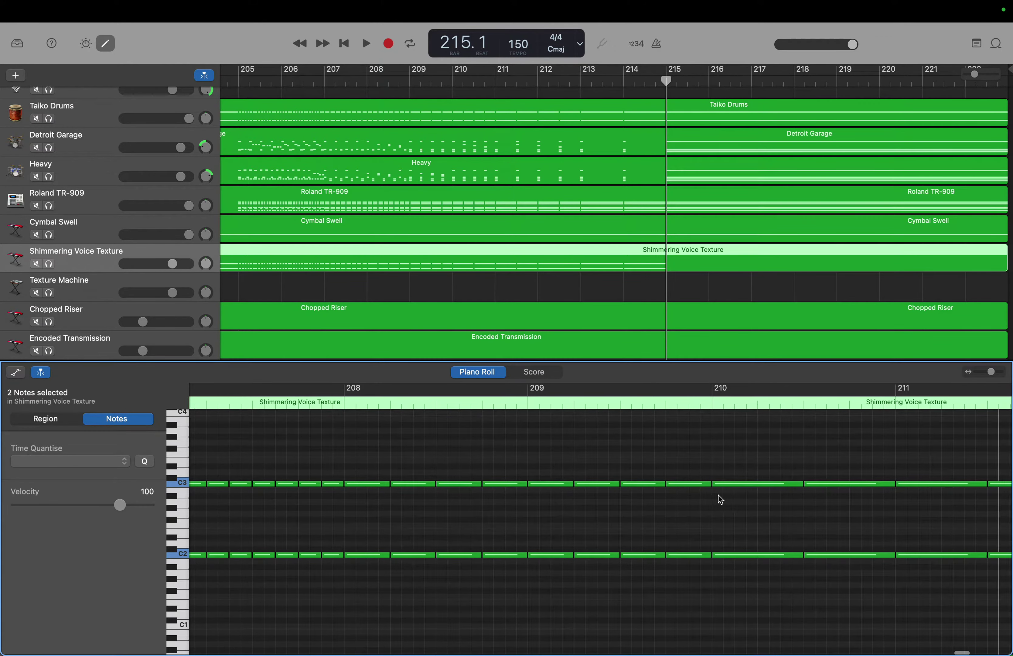
scroll(720, 499, left, 5)
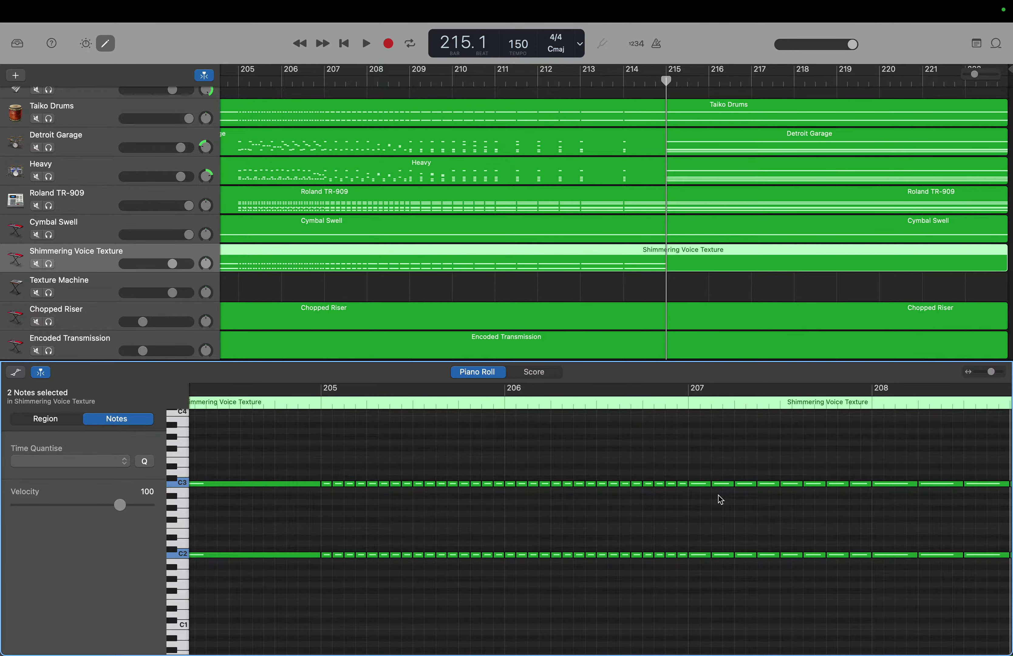
scroll(729, 495, right, 15)
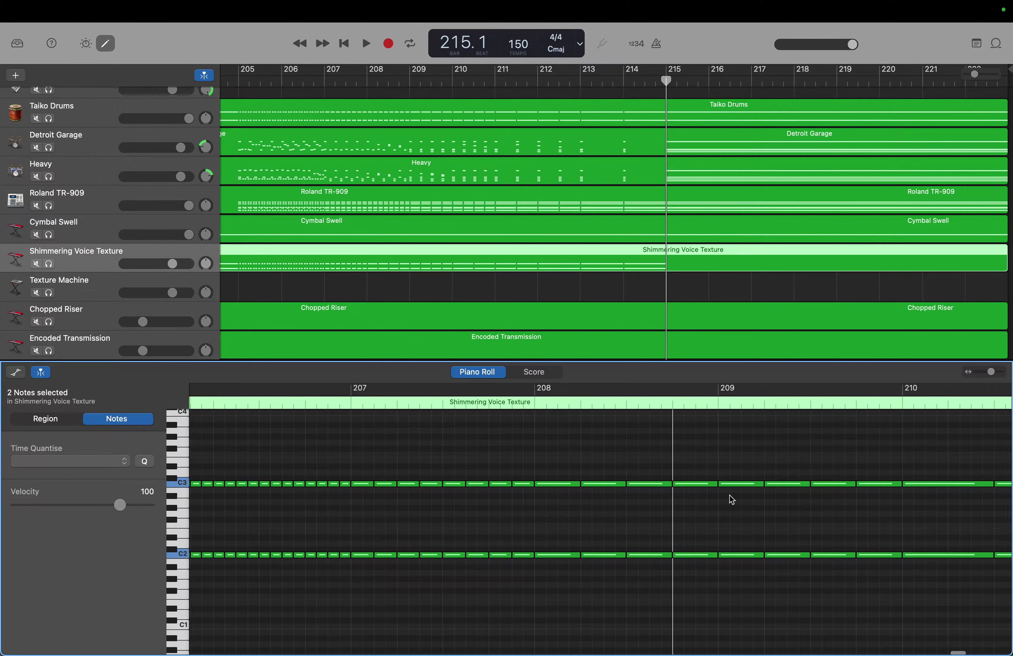
scroll(729, 495, right, 12)
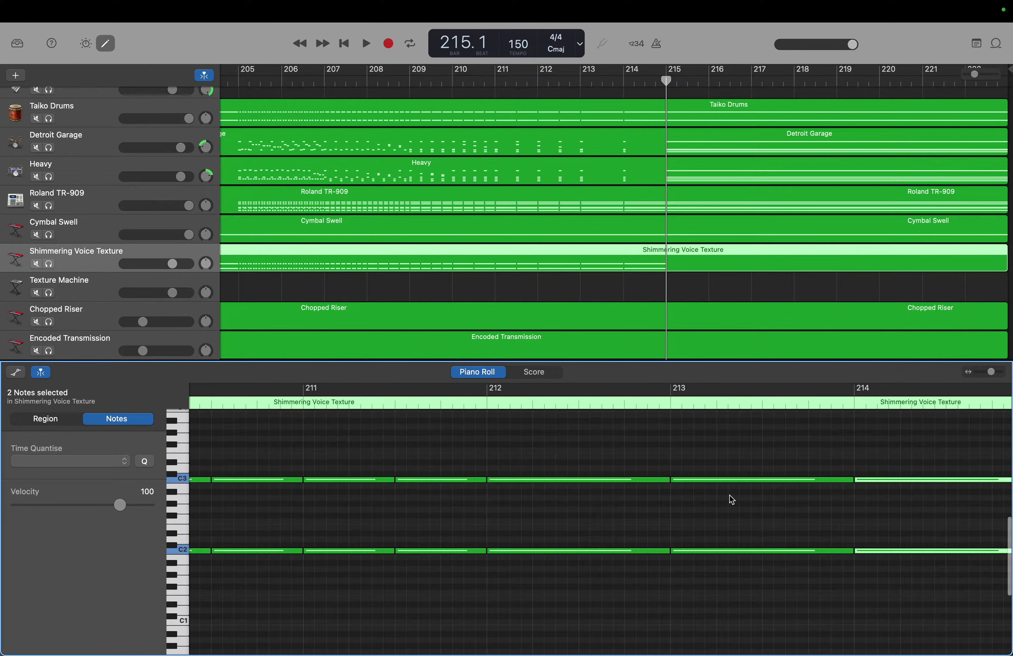
scroll(730, 495, right, 3)
scroll(729, 495, up, 2)
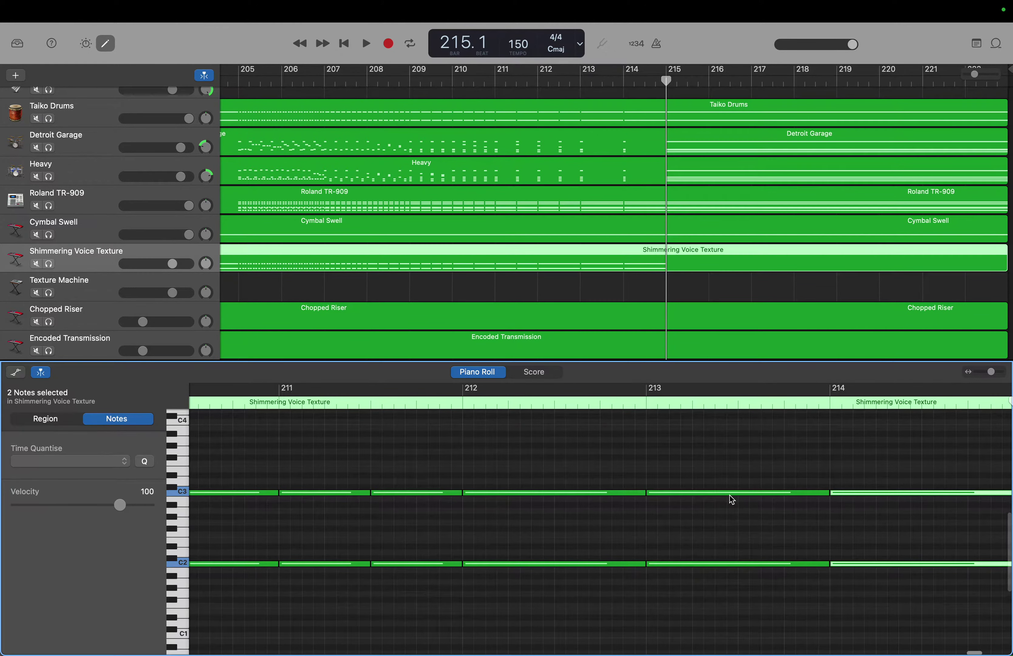
mouse_move(730, 495)
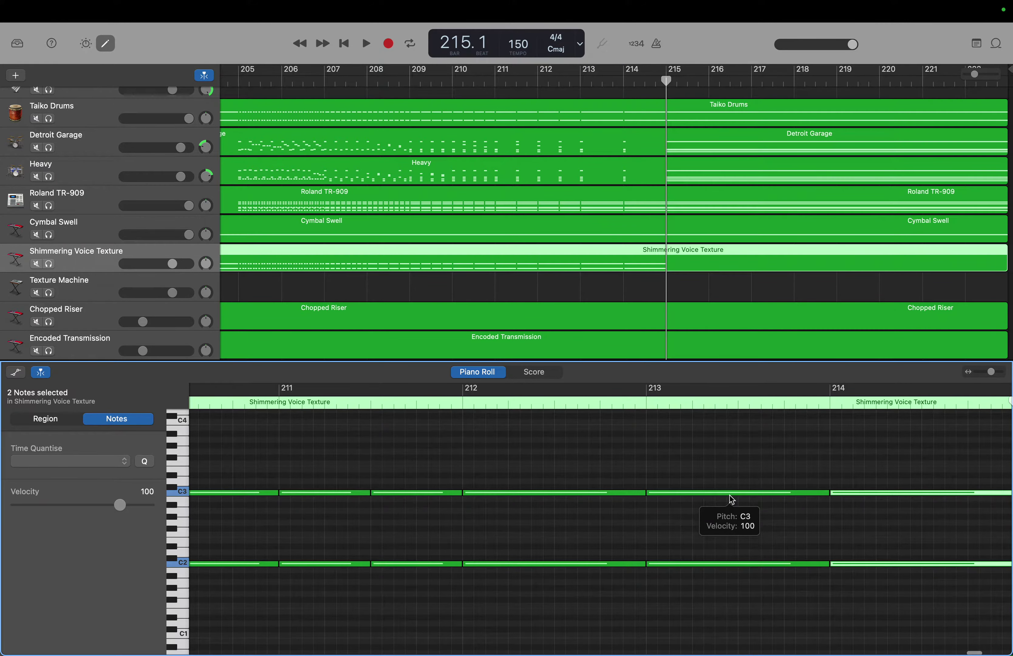
scroll(731, 499, right, 5)
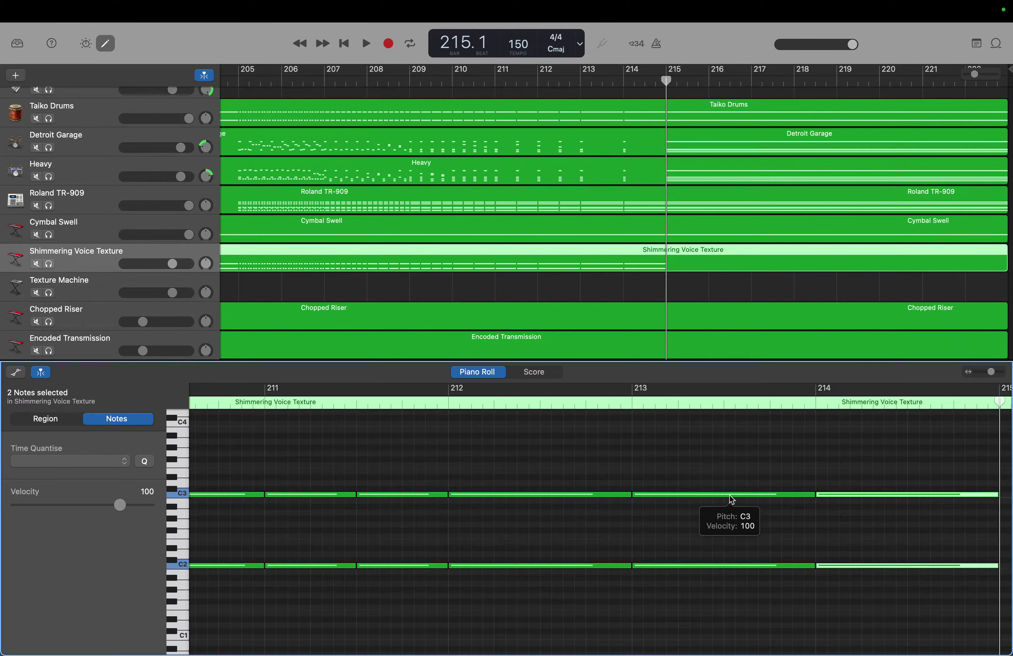
scroll(731, 499, left, 10)
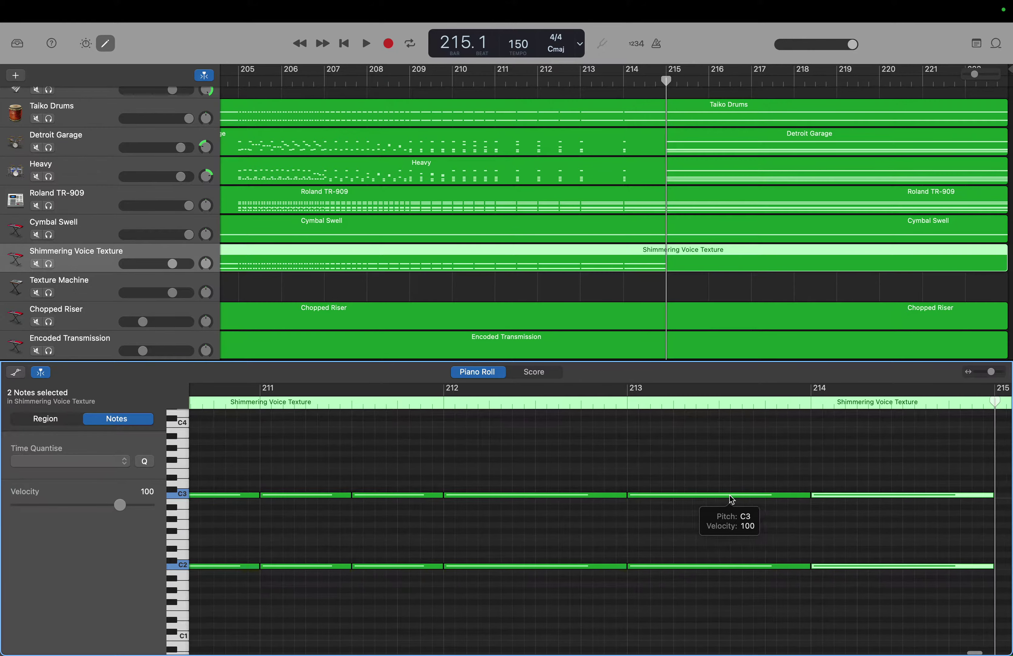
scroll(731, 499, left, 10)
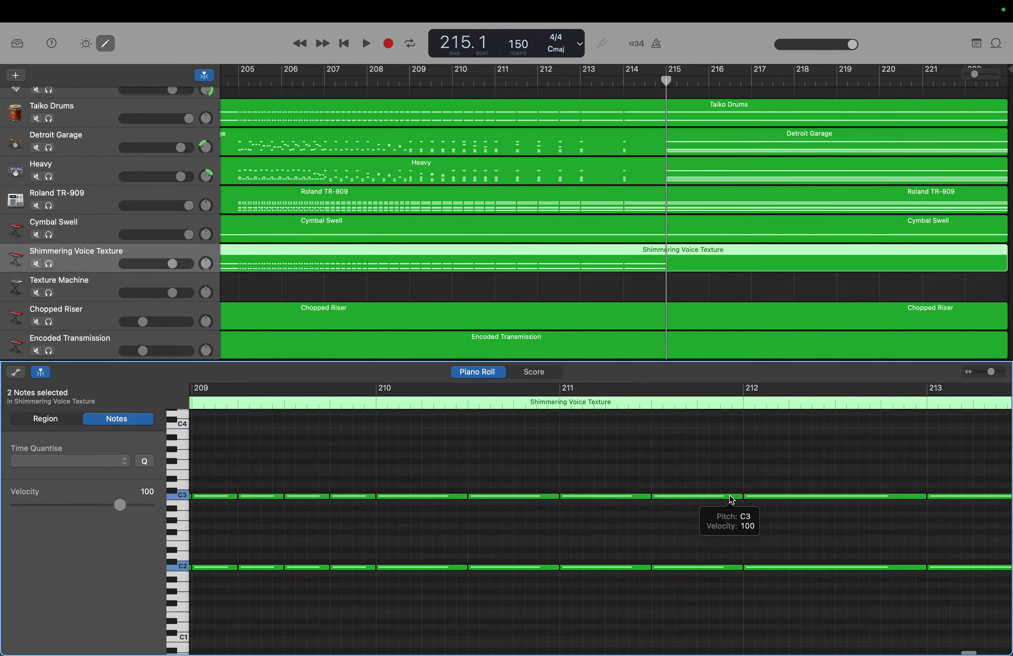
scroll(731, 500, left, 5)
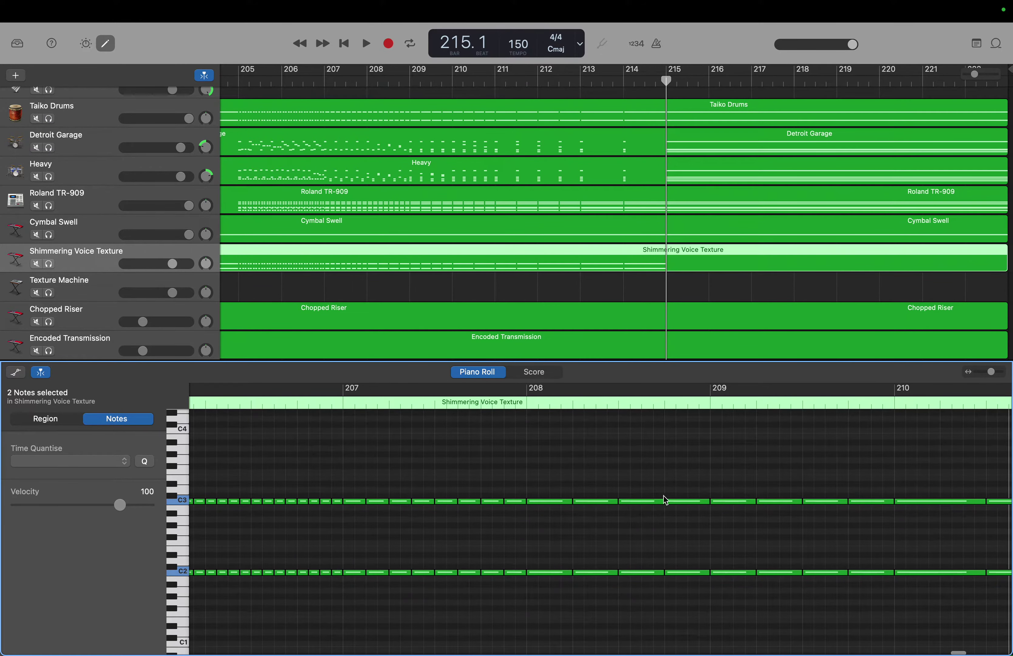
Step: Move all C2 and C3 notes from bar 208 onward one bar later, starting at bar 209
click(551, 490)
drag(552, 494, 908, 617)
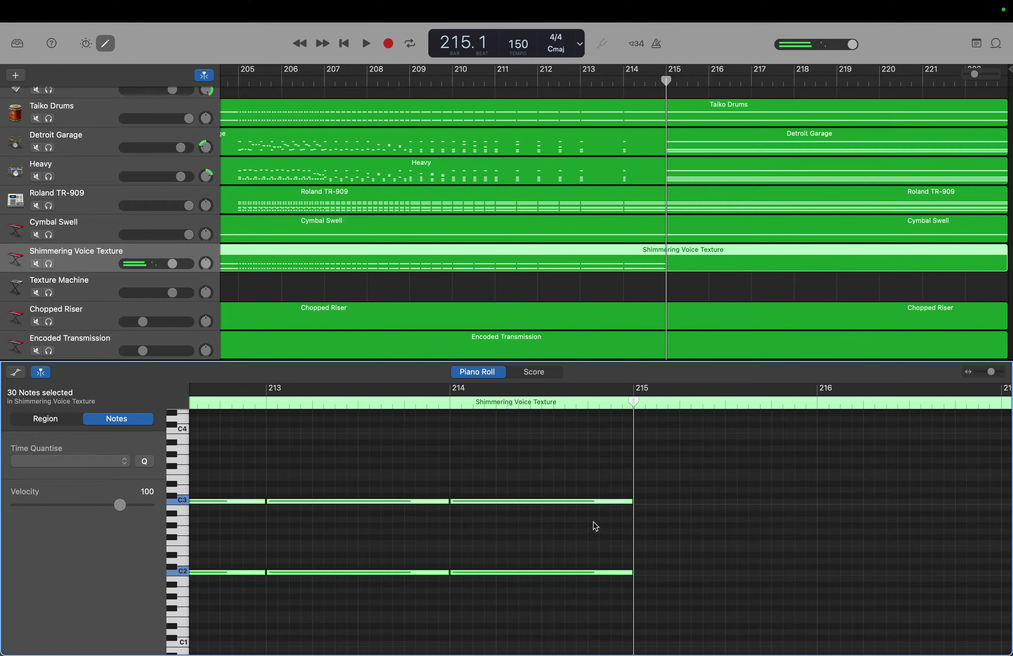
drag(590, 506, 773, 501)
Step: Copy the eighth-note C2 and C3 pairs of bar 207 into the empty bar 208
drag(634, 401, 505, 466)
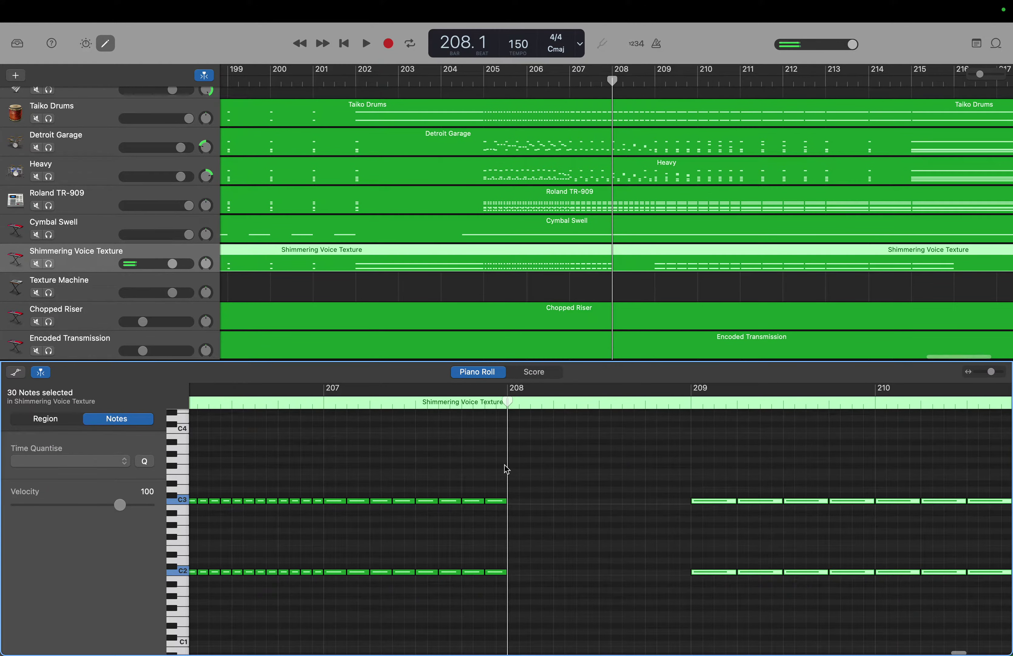
click(337, 491)
drag(336, 489, 500, 593)
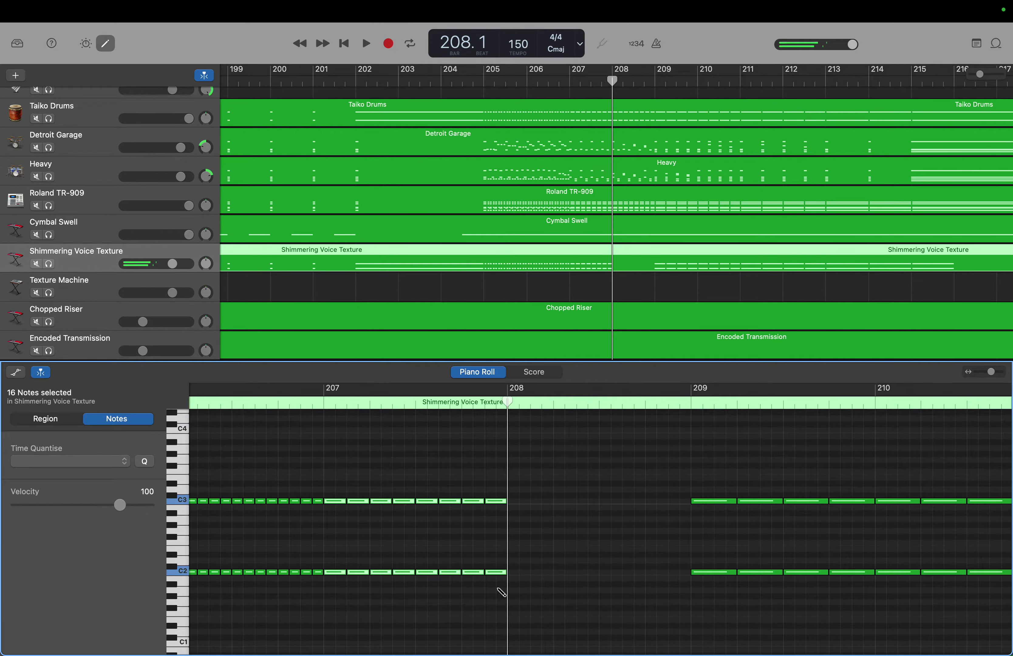
key(super+v)
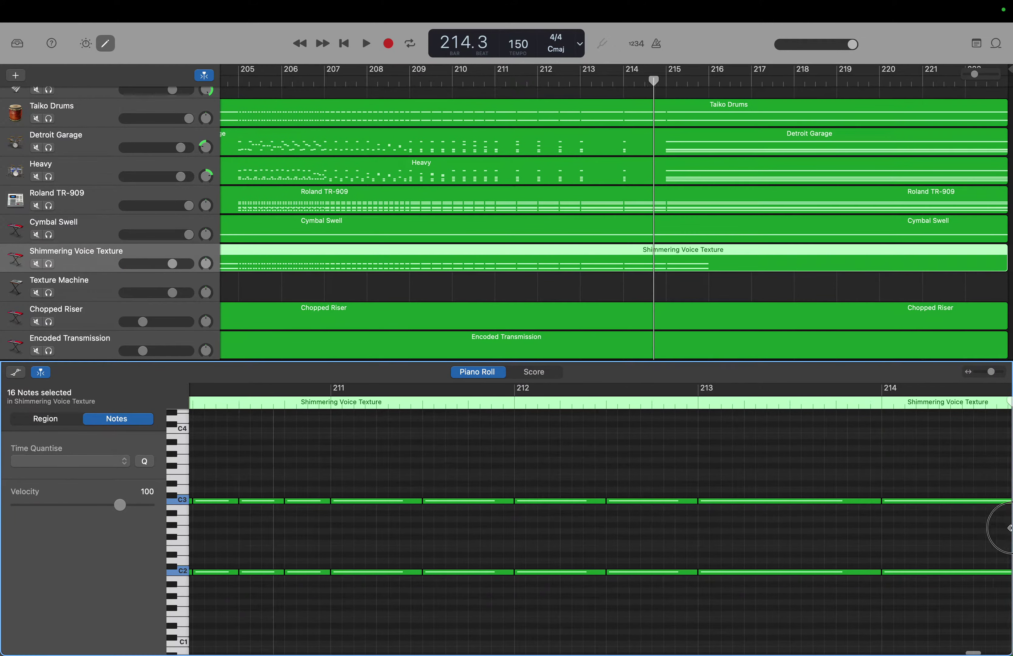
Step: Lengthen the C2 and C3 pair at bar 215 into sustained notes running past the start of bar 222
drag(1006, 553, 809, 590)
drag(820, 483, 822, 615)
drag(832, 574, 1005, 617)
scroll(588, 525, left, 5)
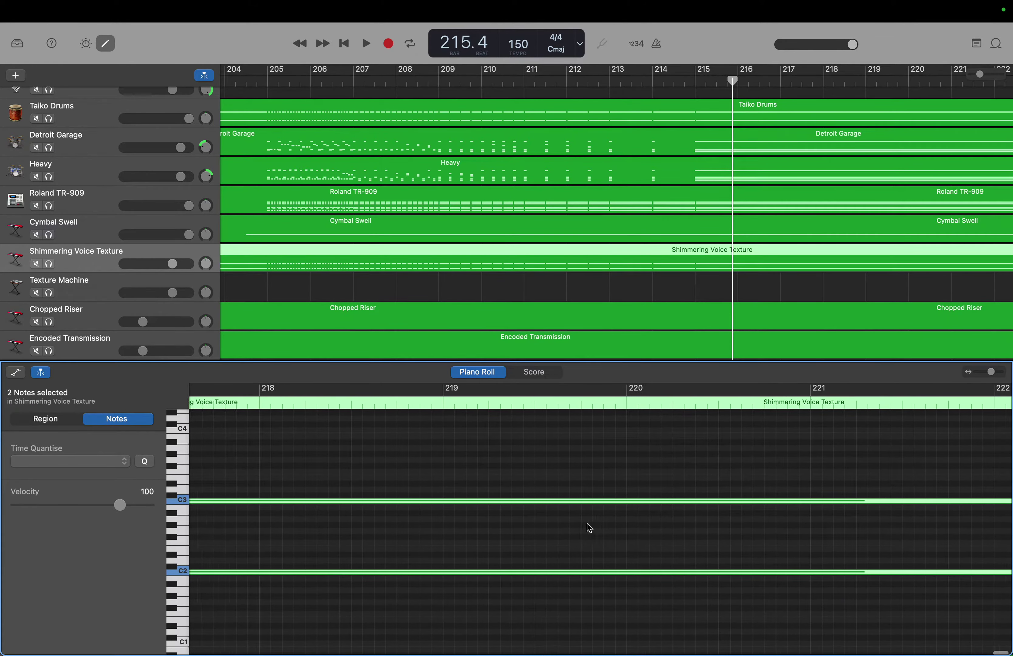
scroll(587, 524, left, 10)
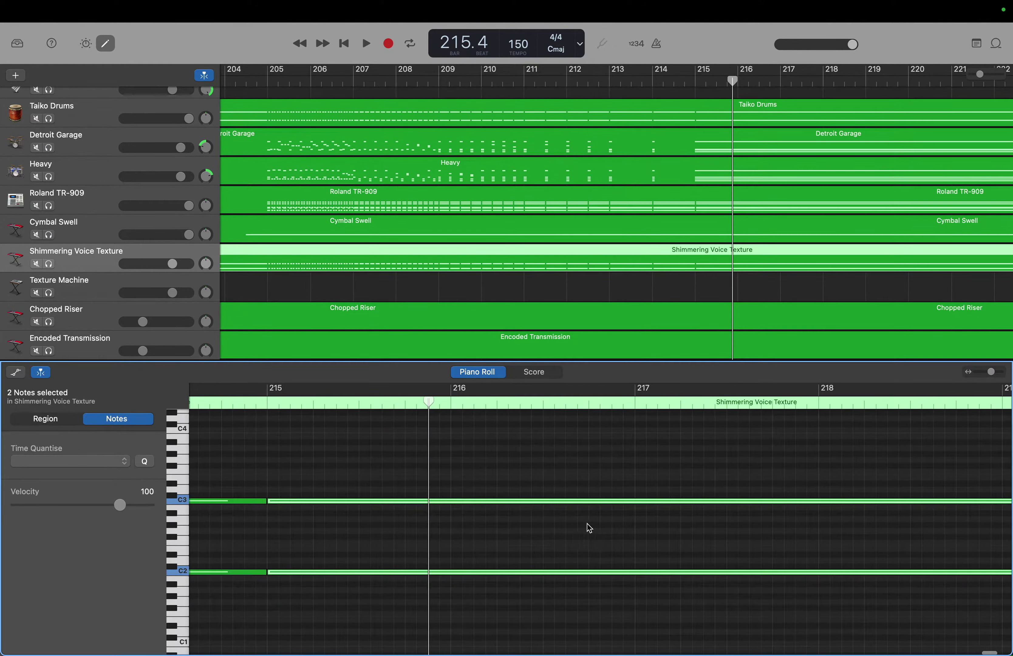
scroll(587, 523, left, 3)
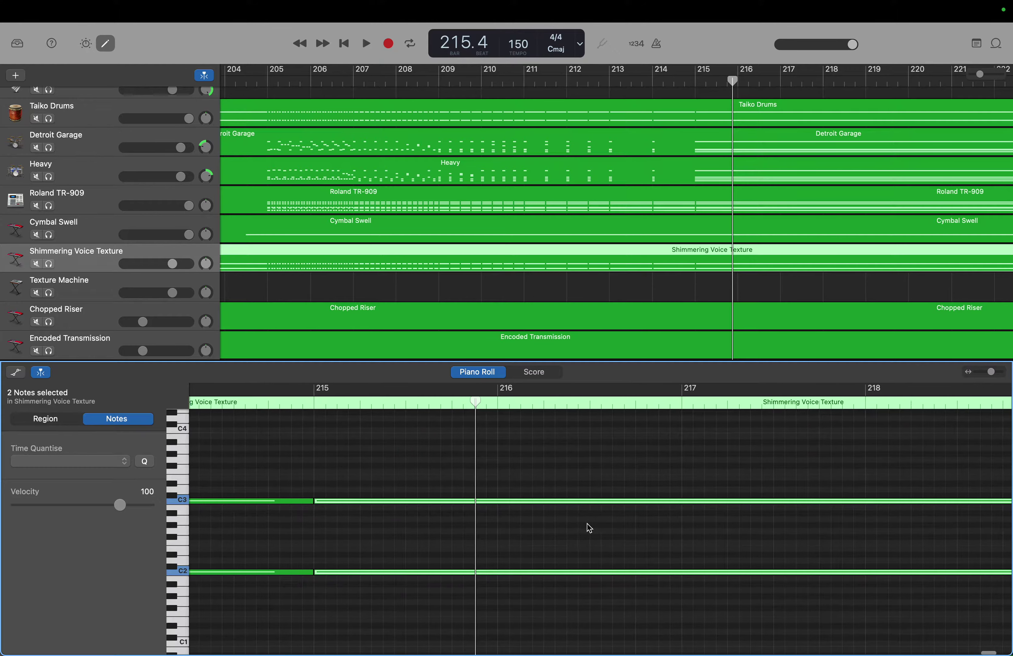
Step: Open the Chopped Riser region and audition its sound at C3 and C2
click(272, 325)
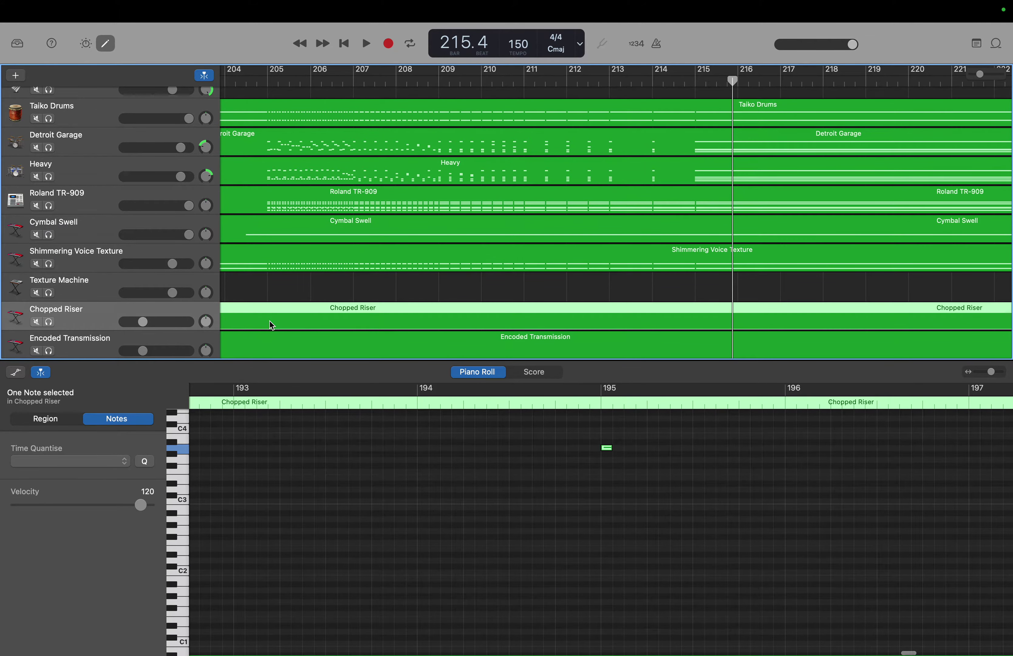
click(184, 503)
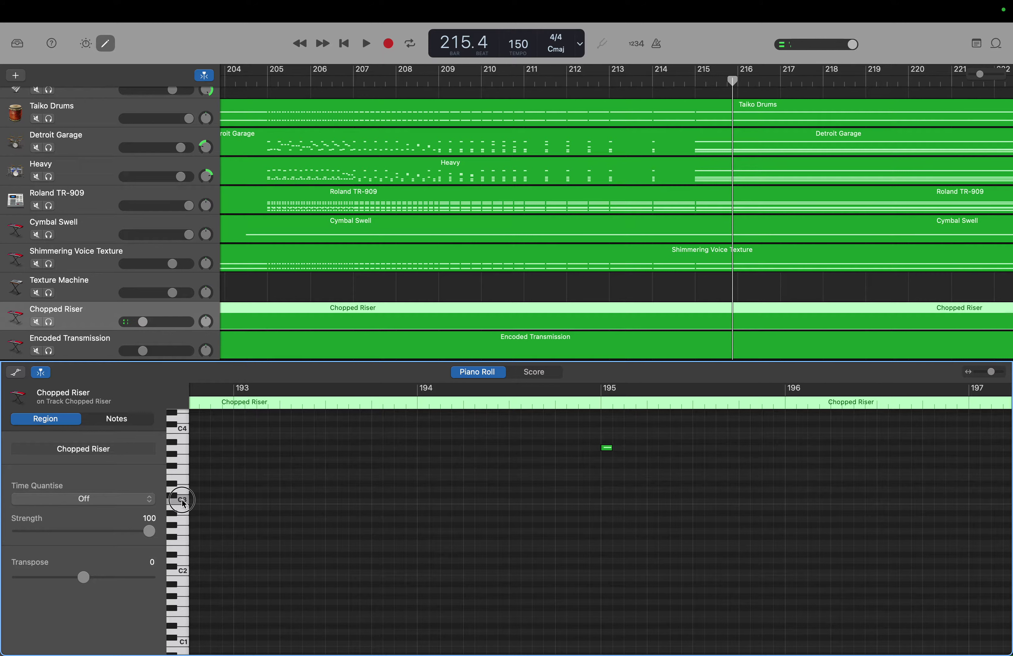
scroll(298, 524, left, 5)
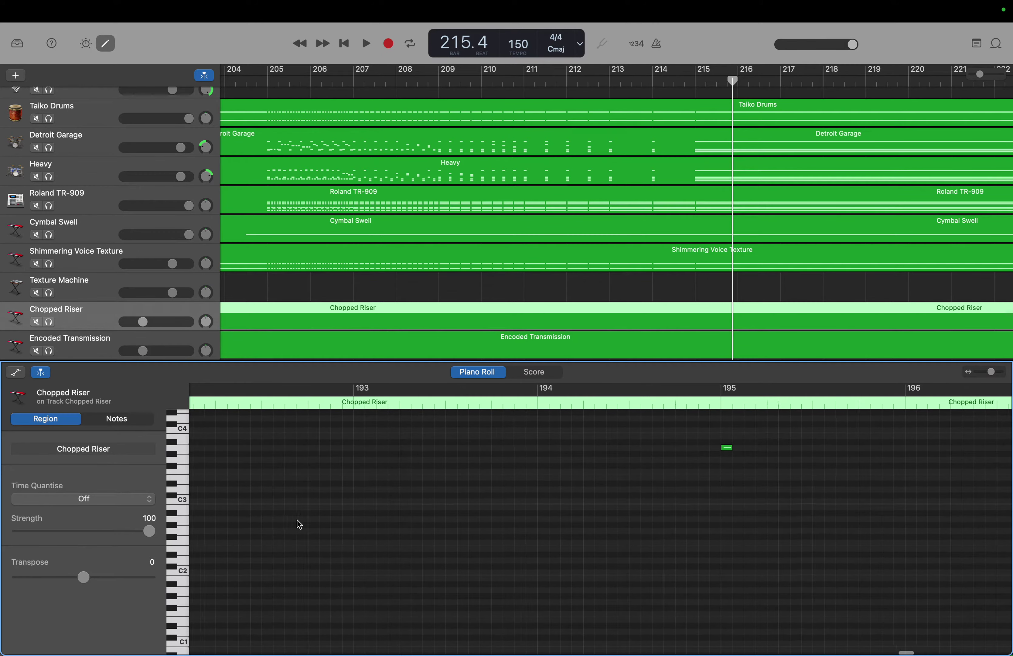
scroll(299, 525, left, 3)
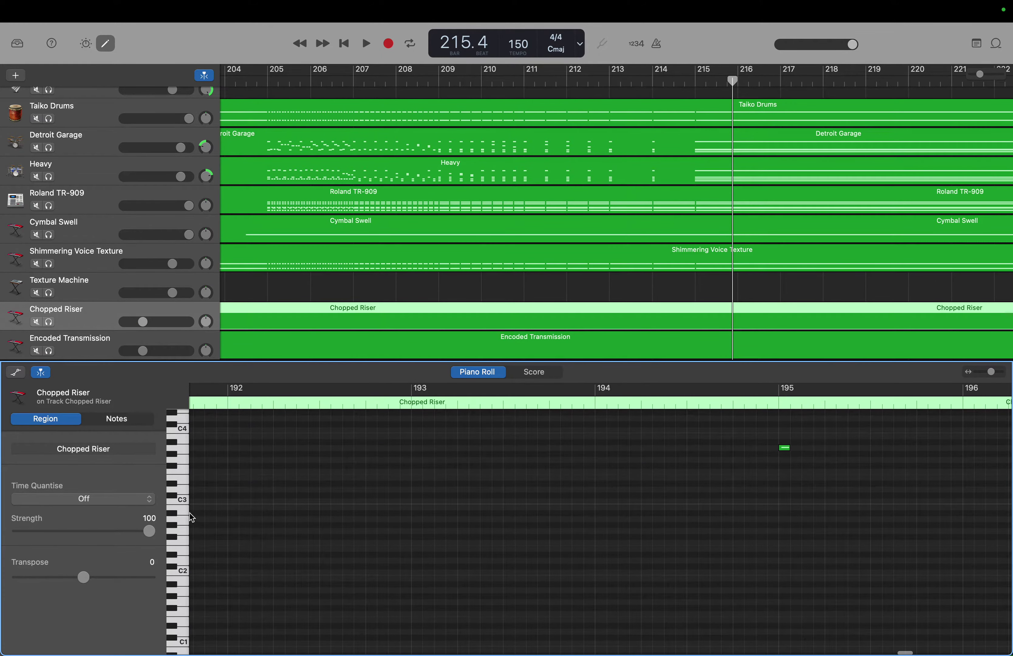
click(184, 570)
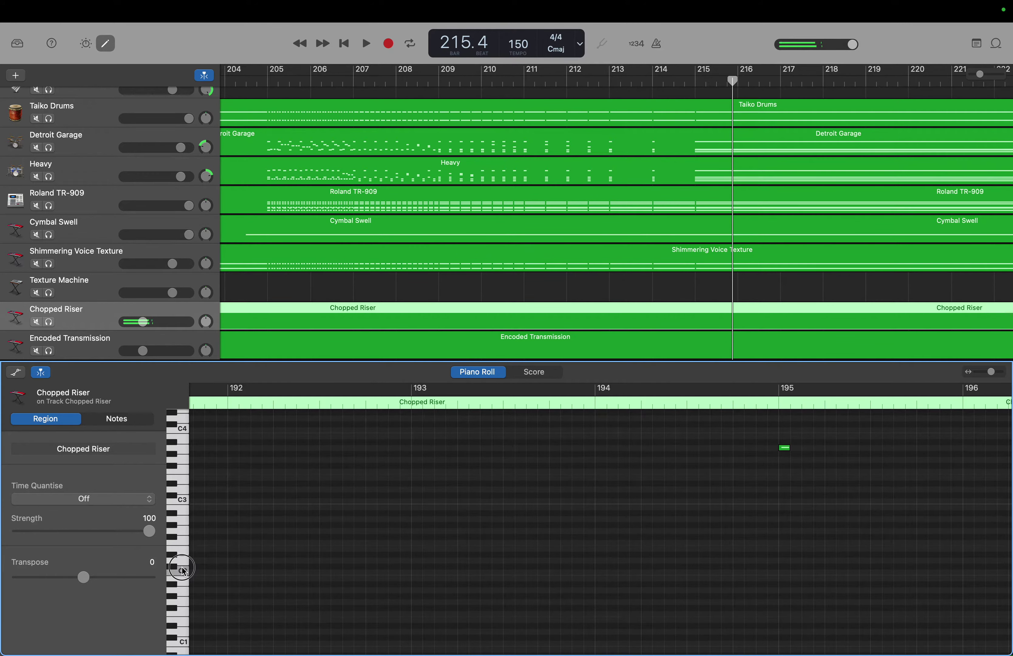
Step: Open the Encoded Transmission region and audition its sound just above C2 and at C4
click(88, 350)
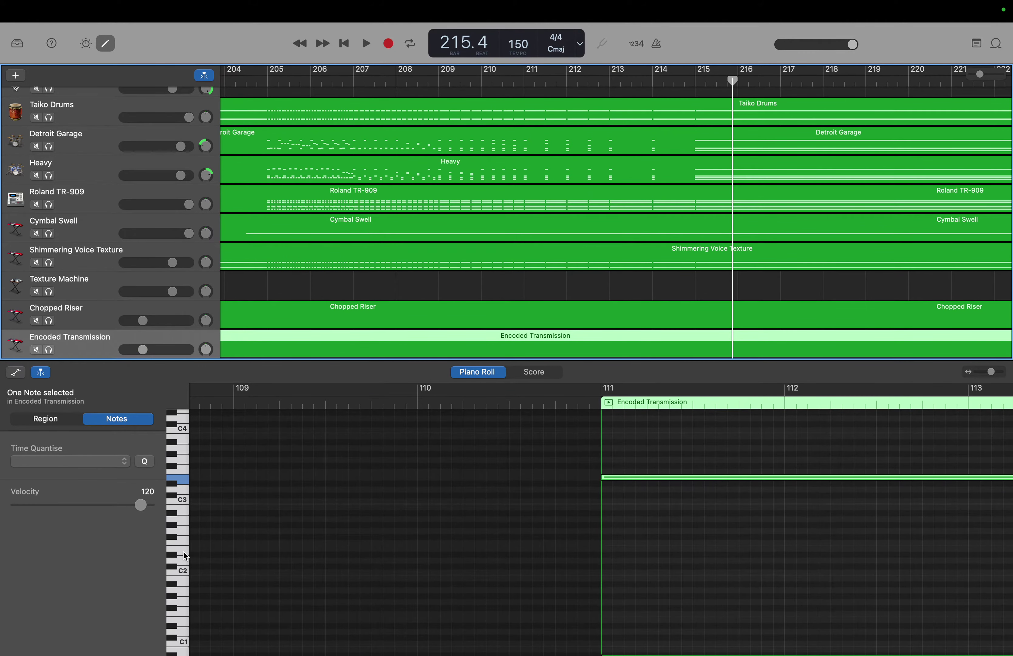
click(185, 554)
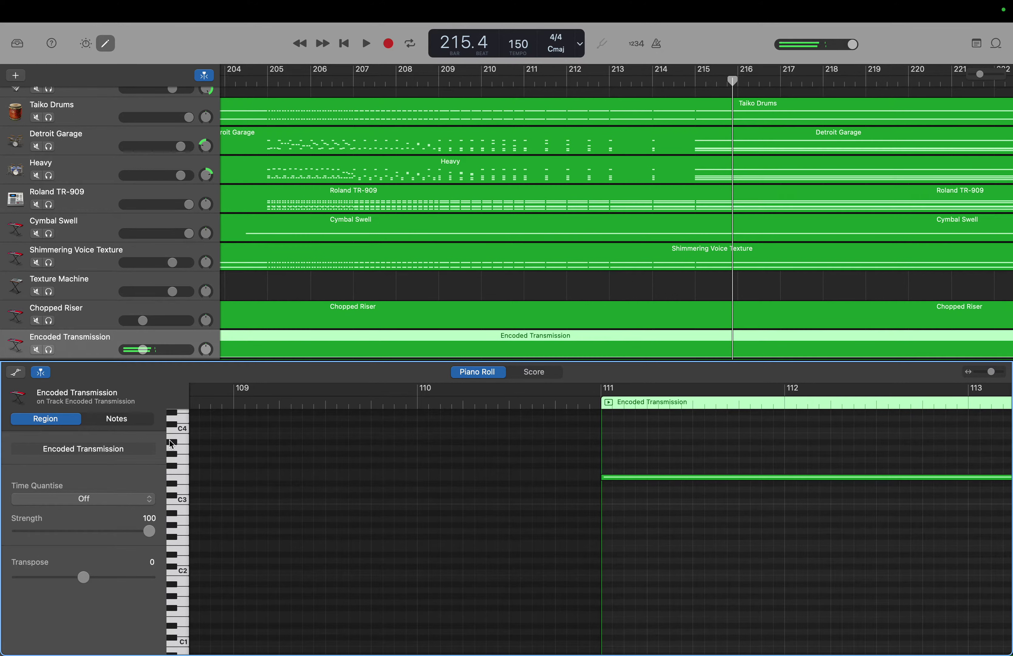
click(181, 431)
Step: Audition the Fuel Cells sound between C3 and C4, and the Howling Riser sound around C3
scroll(99, 329, down, 3)
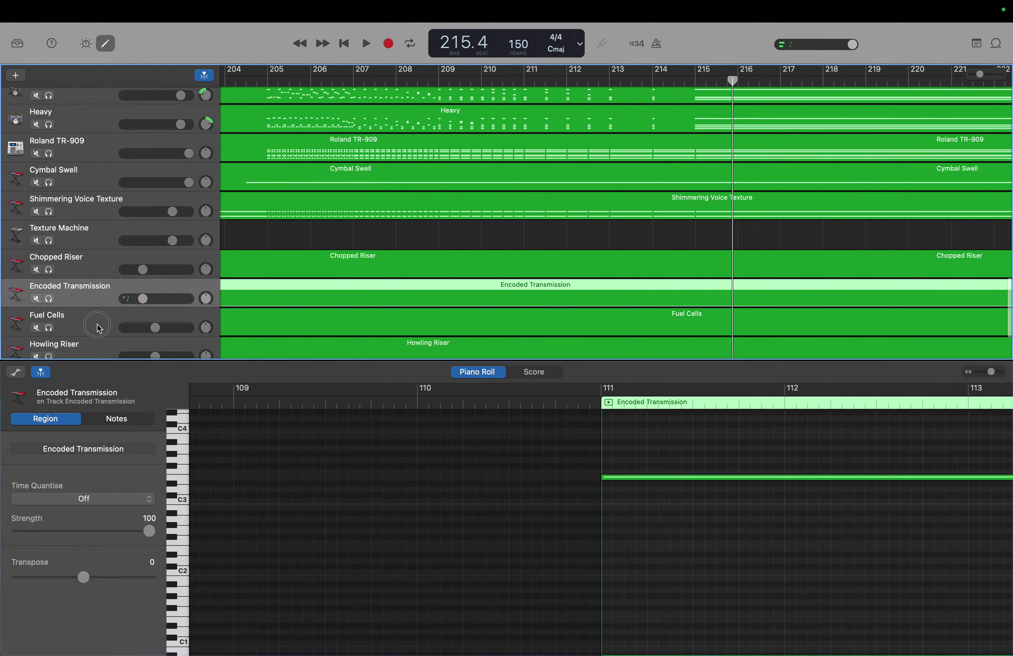
click(100, 325)
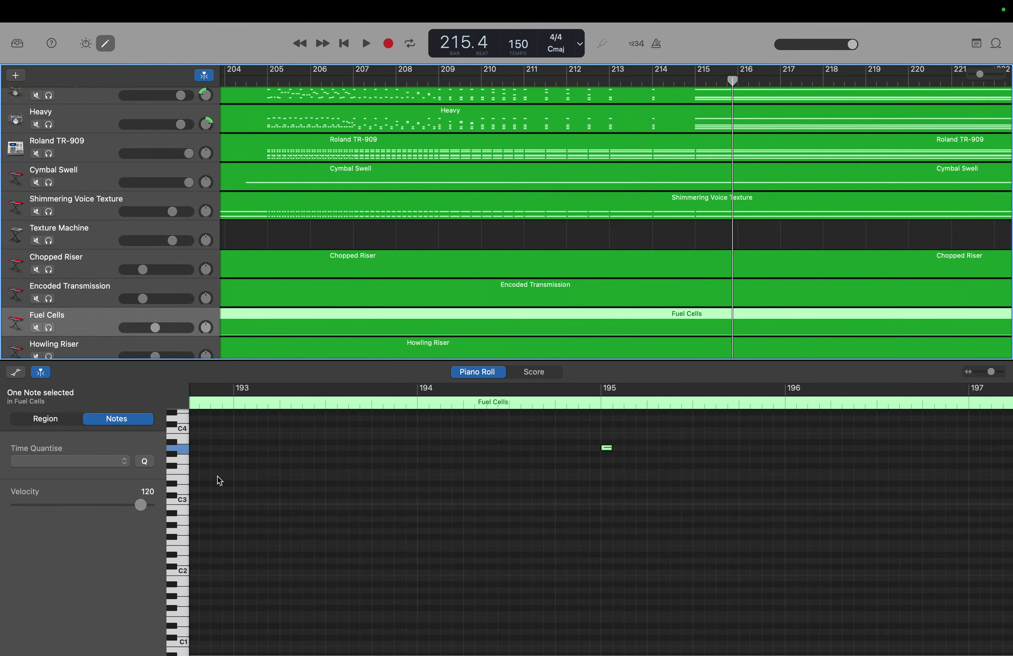
click(177, 460)
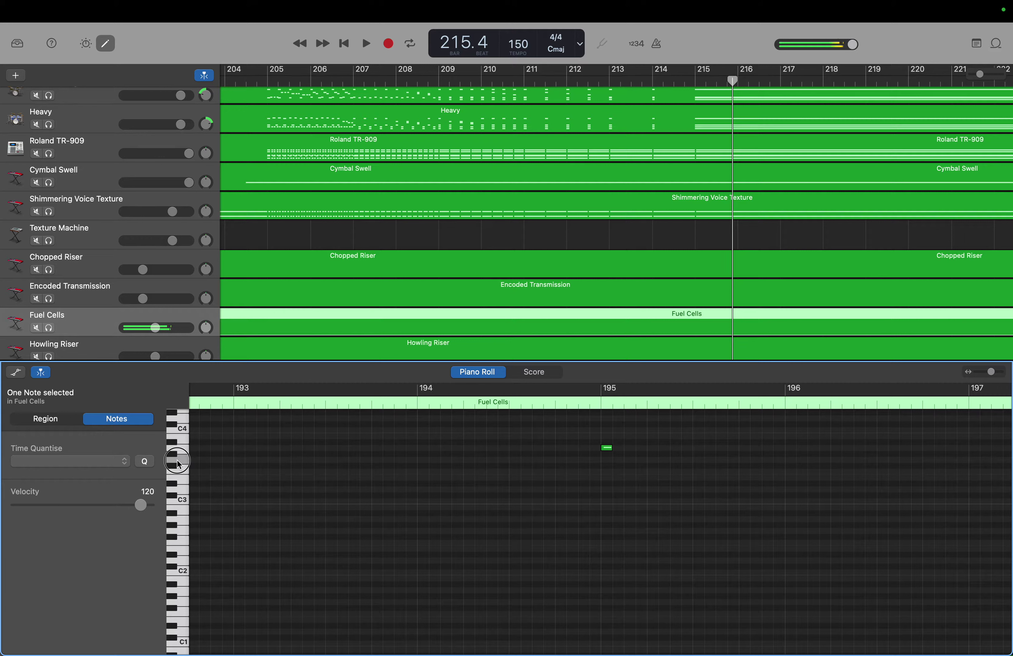
key(Down)
click(181, 496)
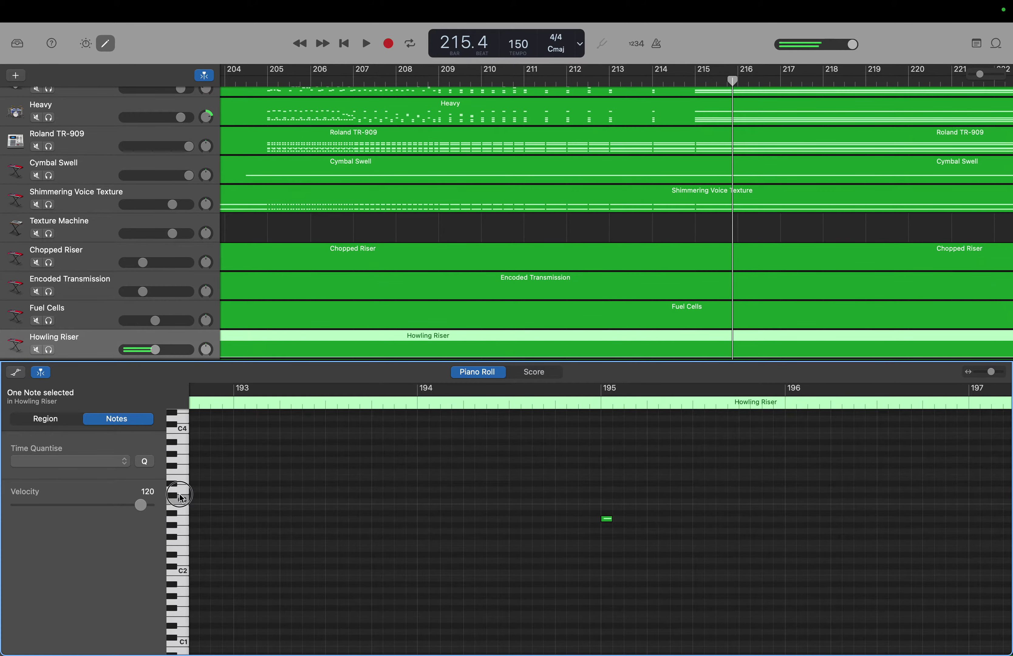
click(181, 496)
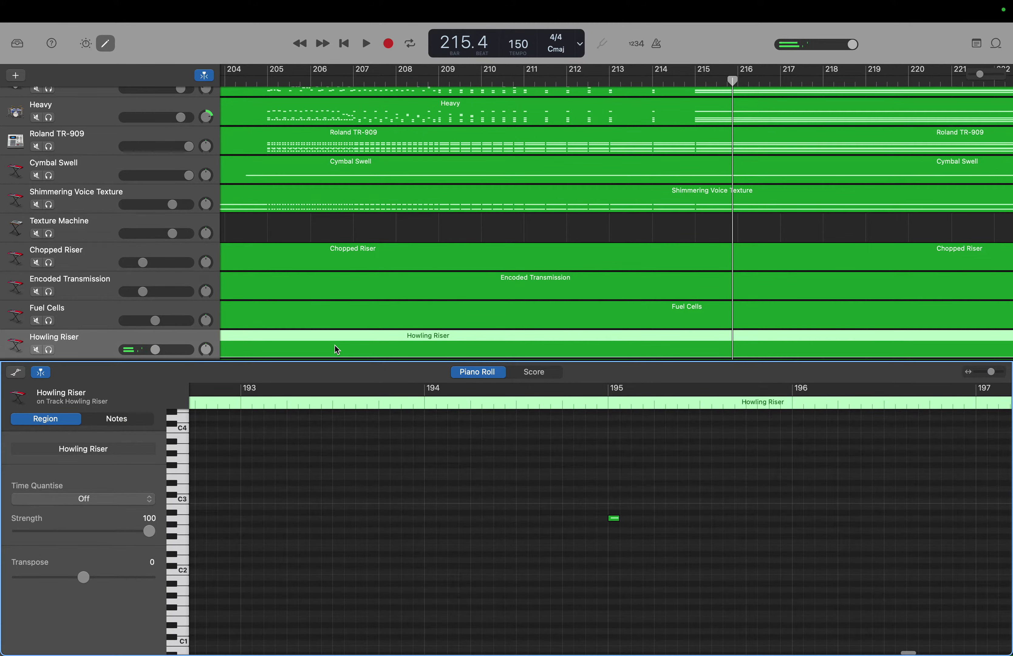
Step: Set the playhead to bar 195 and play the arrangement from there
scroll(335, 344, down, 2)
scroll(335, 345, left, 5)
scroll(334, 345, up, 3)
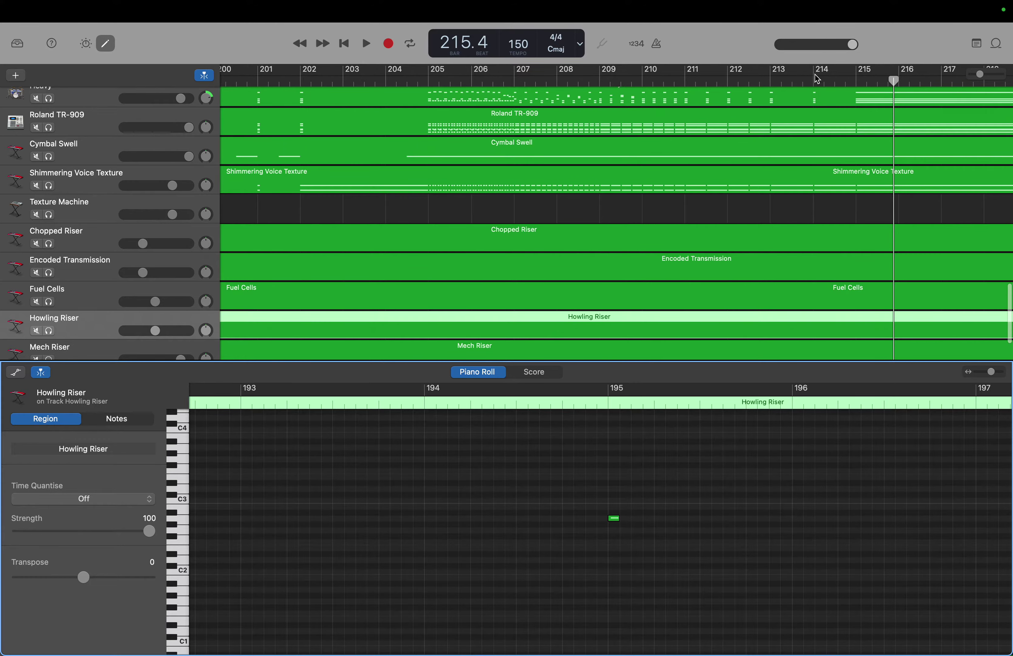
drag(604, 75, 482, 76)
mouse_move(422, 90)
mouse_down()
mouse_move(117, 67)
mouse_move(439, 81)
mouse_up()
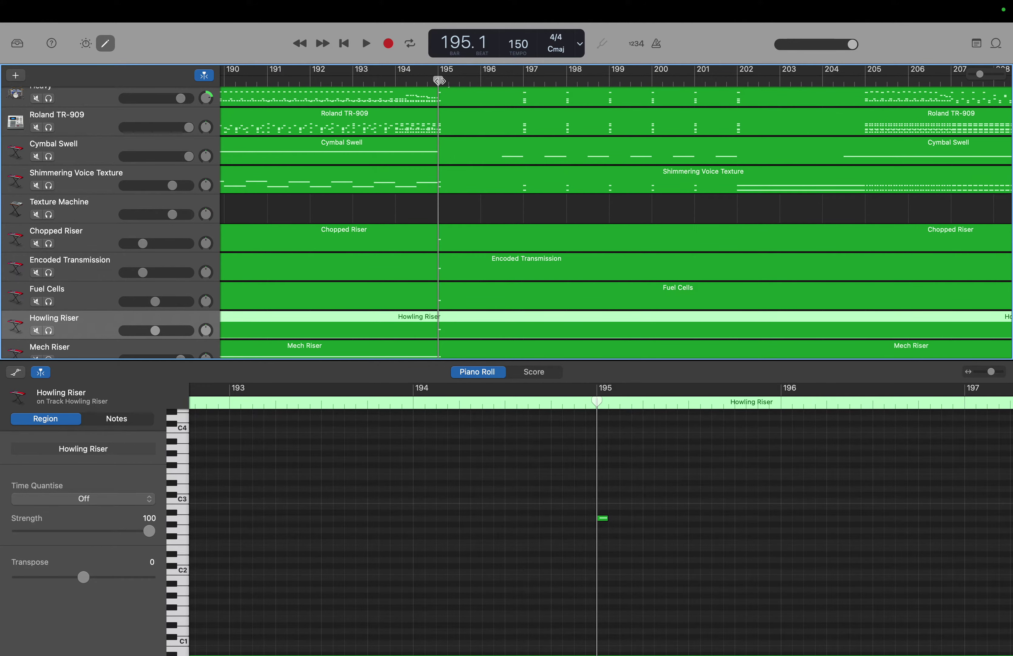
key(space)
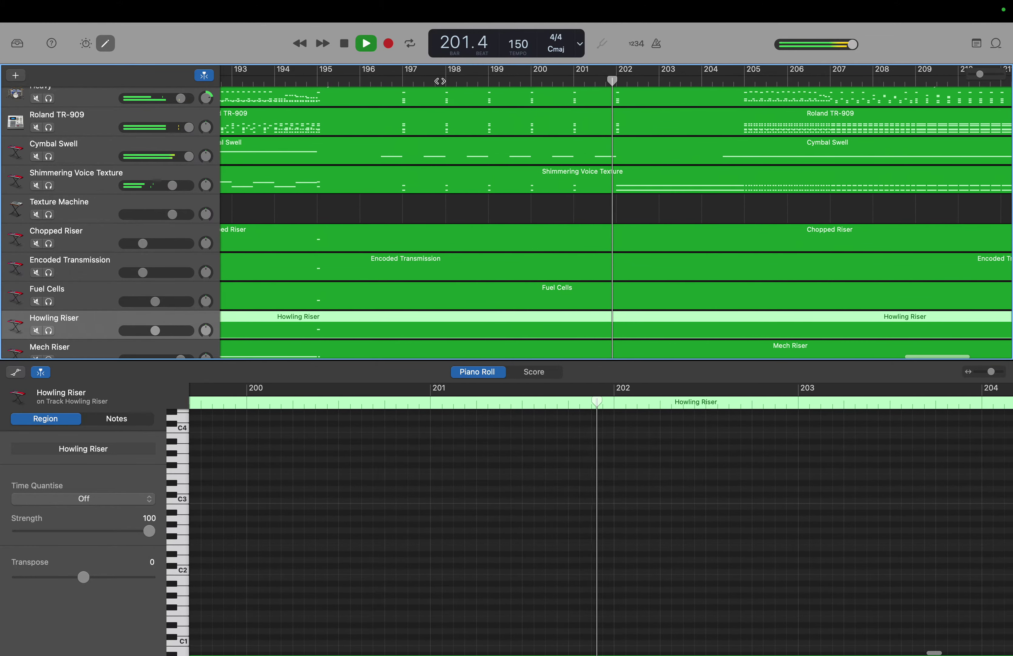
Step: Pause and resume playback of the arrangement around bar 202
key(space)
key(space)
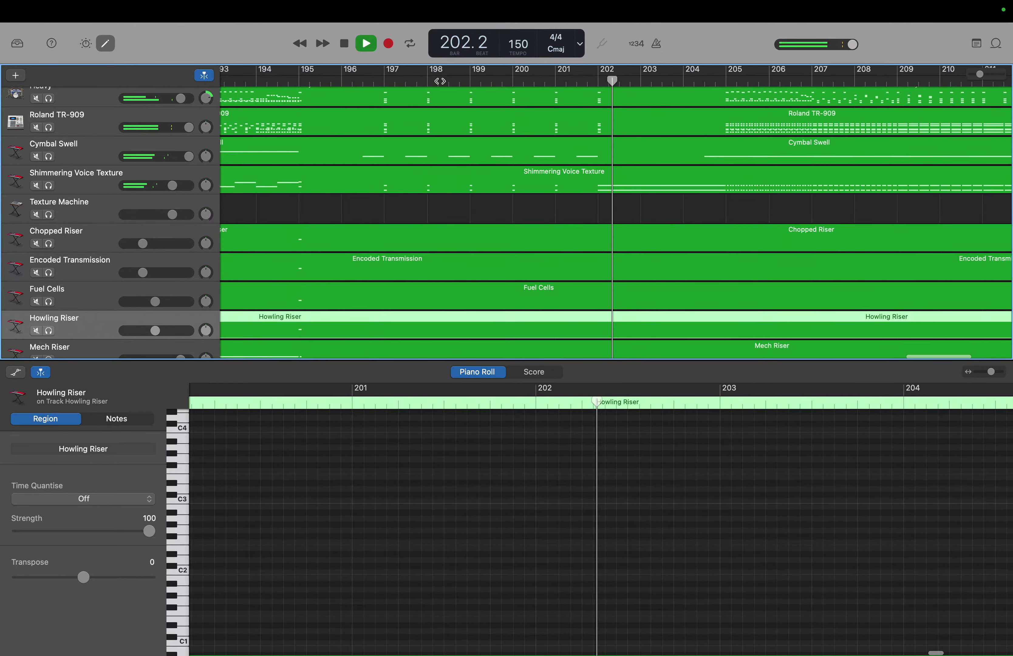
key(space)
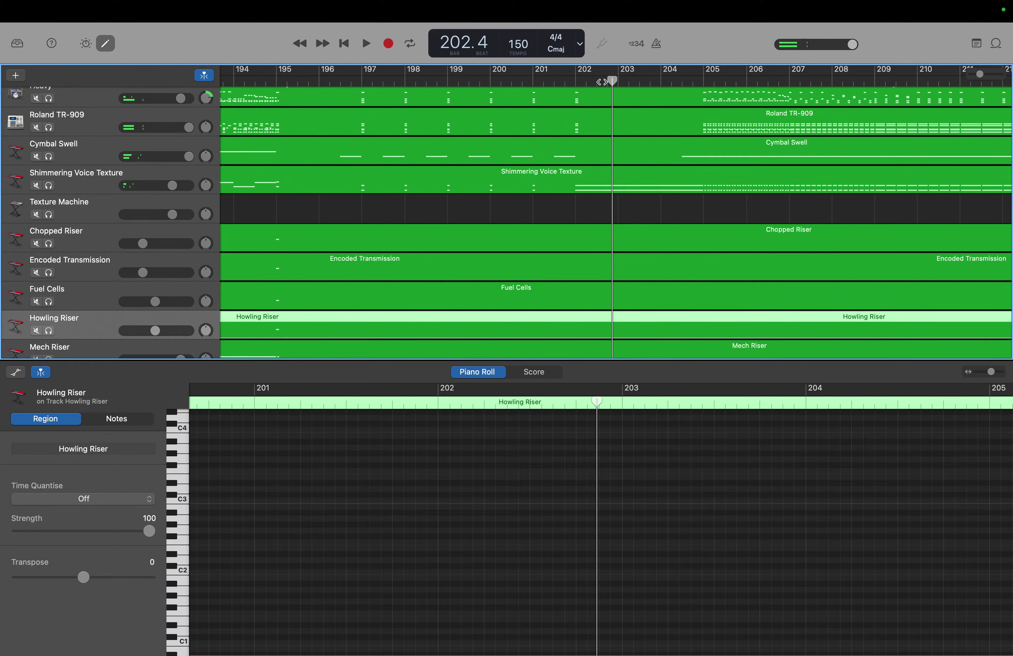
key(space)
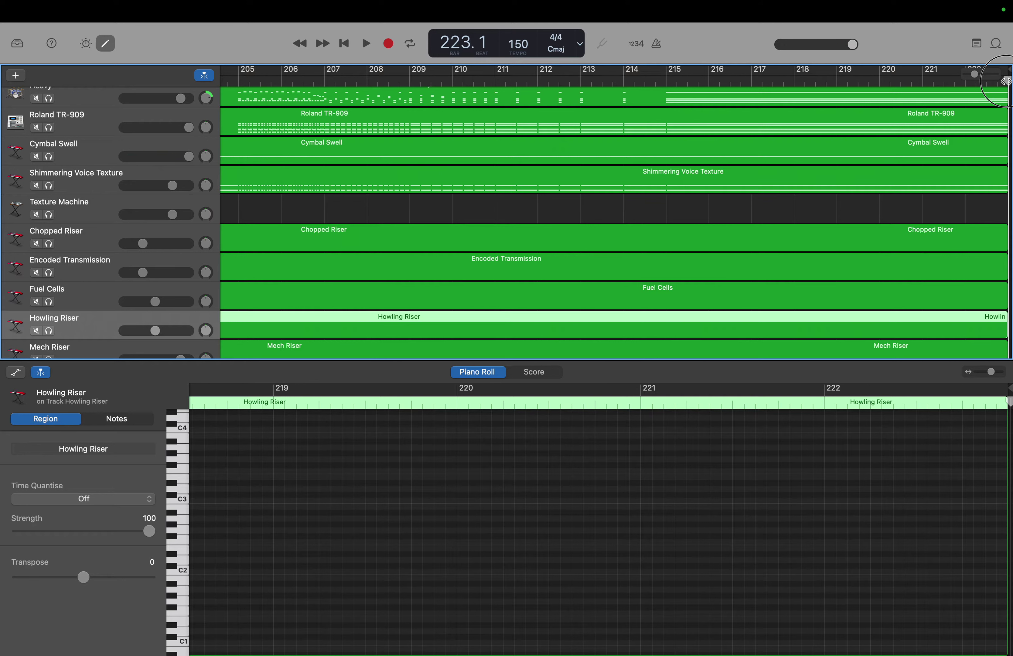
Step: Set the playhead to bar 215 and play a short stretch of the arrangement from there
drag(1006, 81, 668, 85)
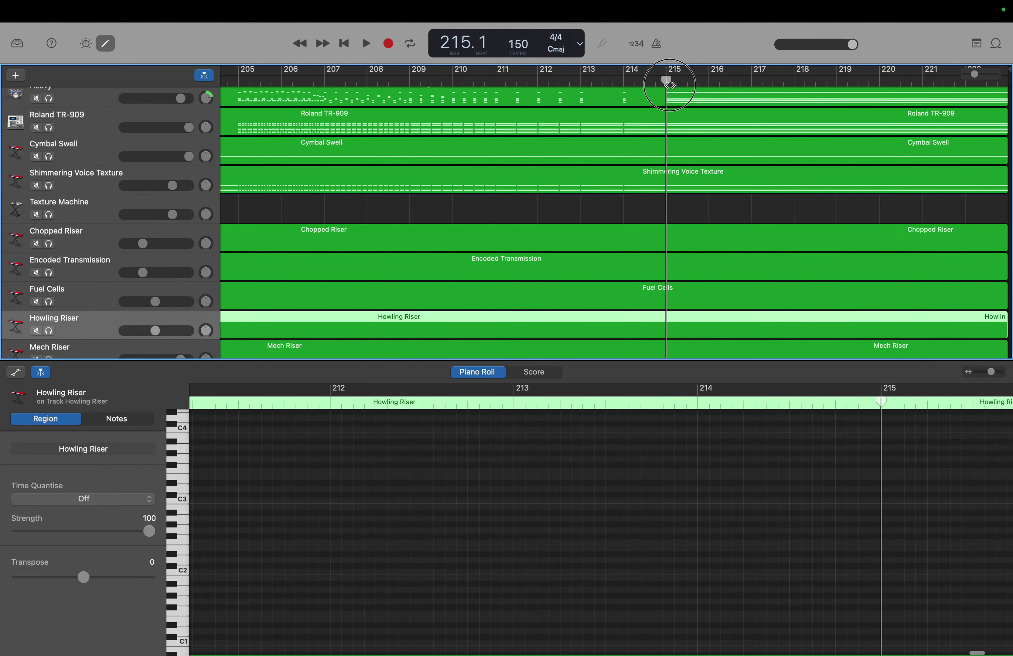
key(space)
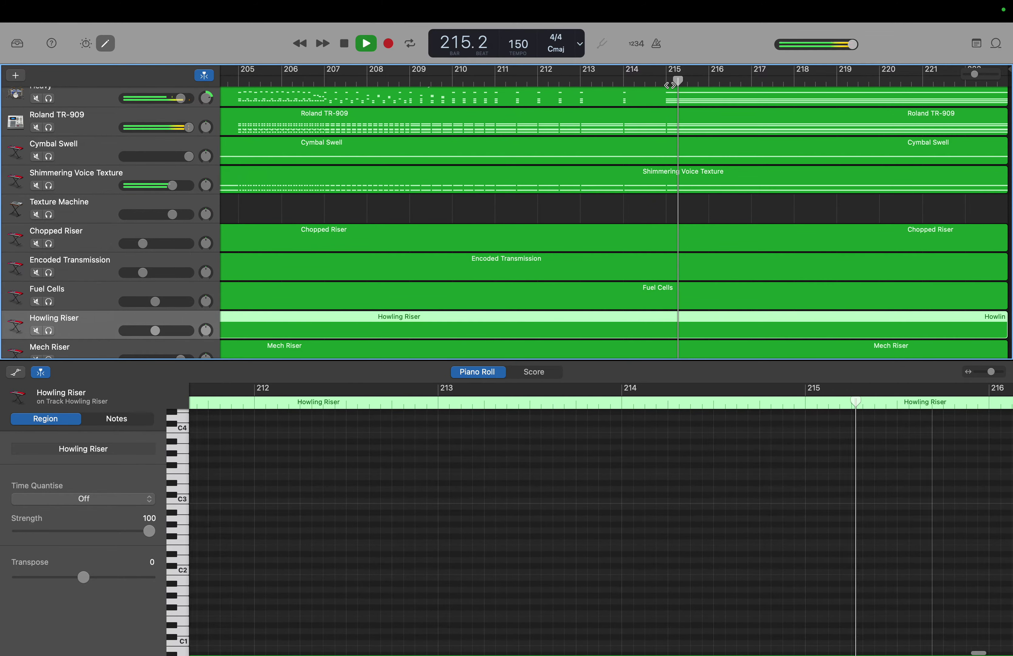
key(space)
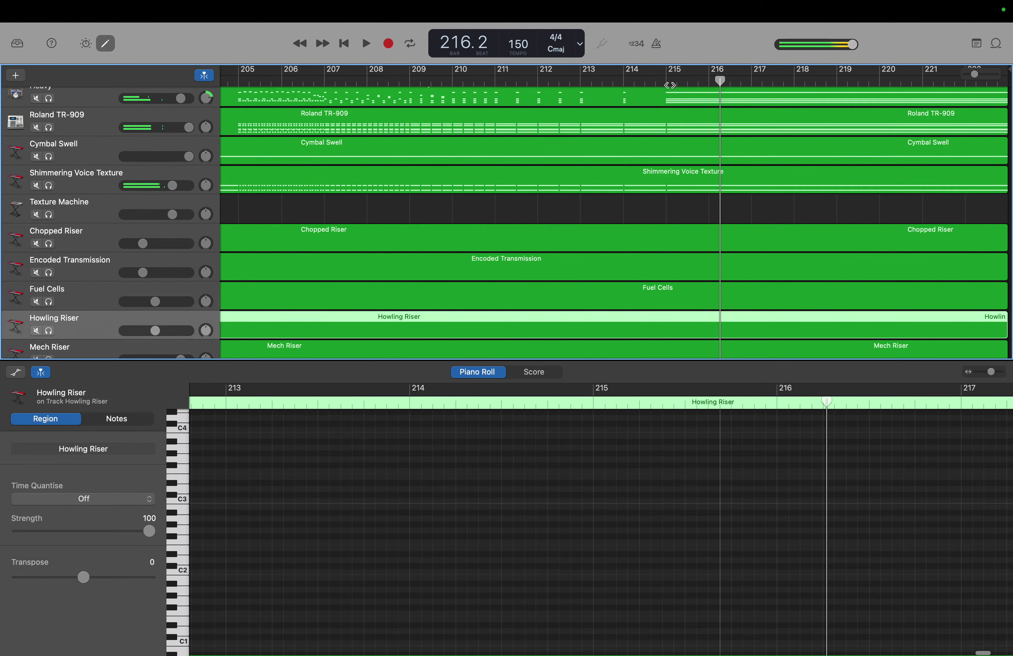
Step: Move the playhead back to bar 194 and audition the Howling Riser sound just below C4
drag(719, 79, 369, 124)
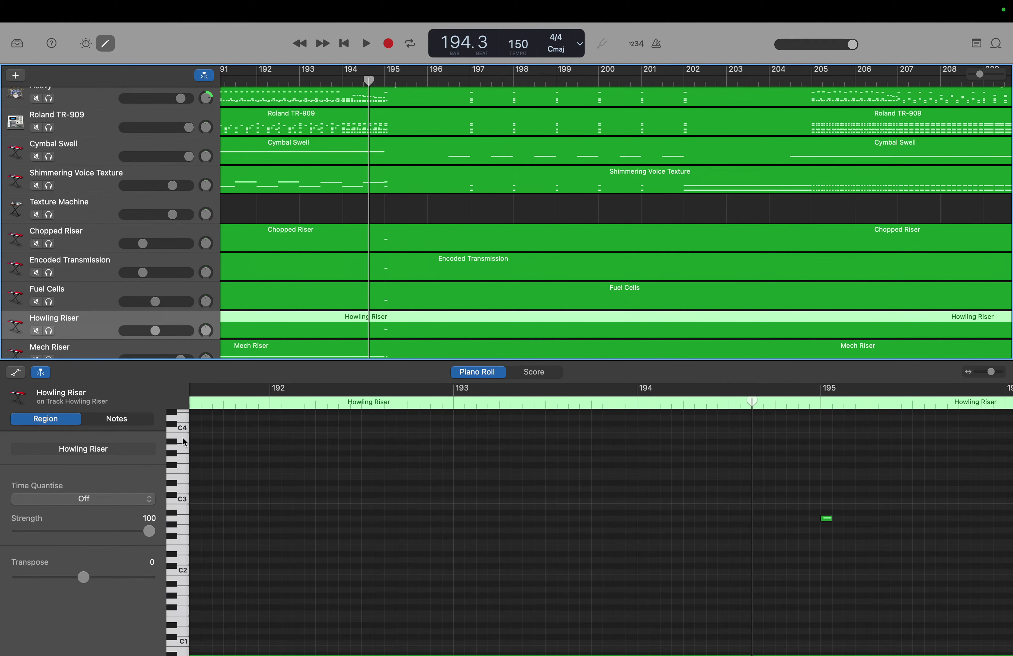
click(185, 436)
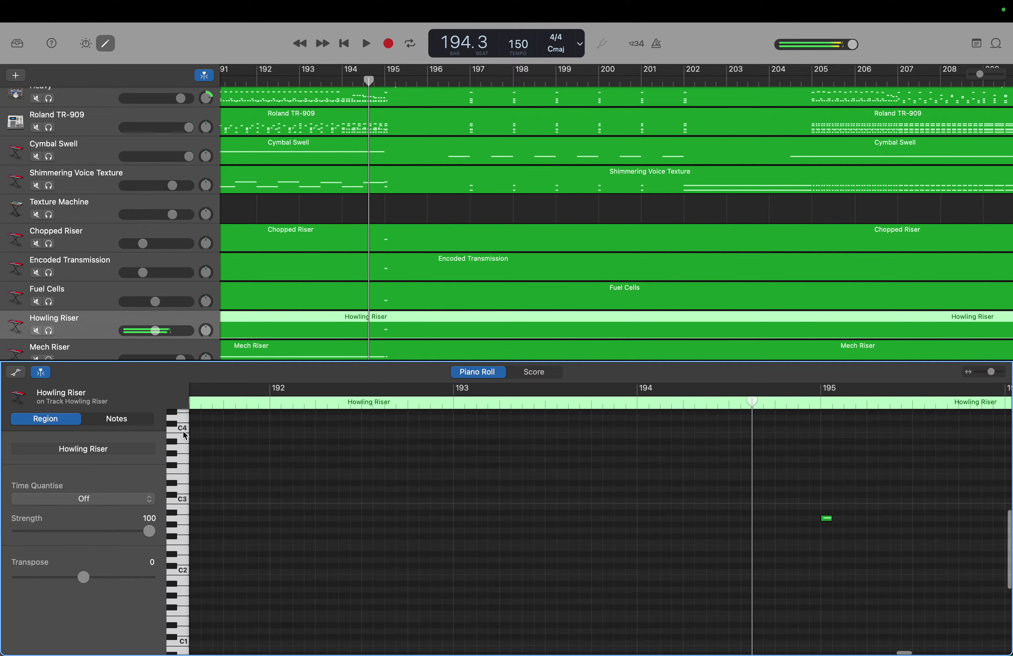
scroll(184, 435, up, 3)
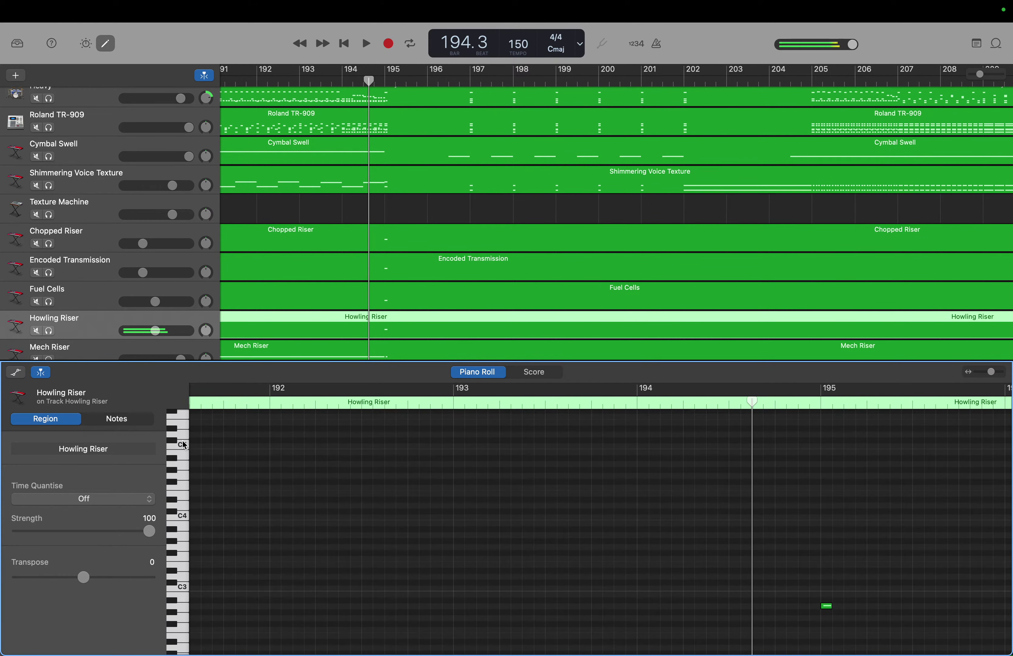
scroll(184, 445, down, 3)
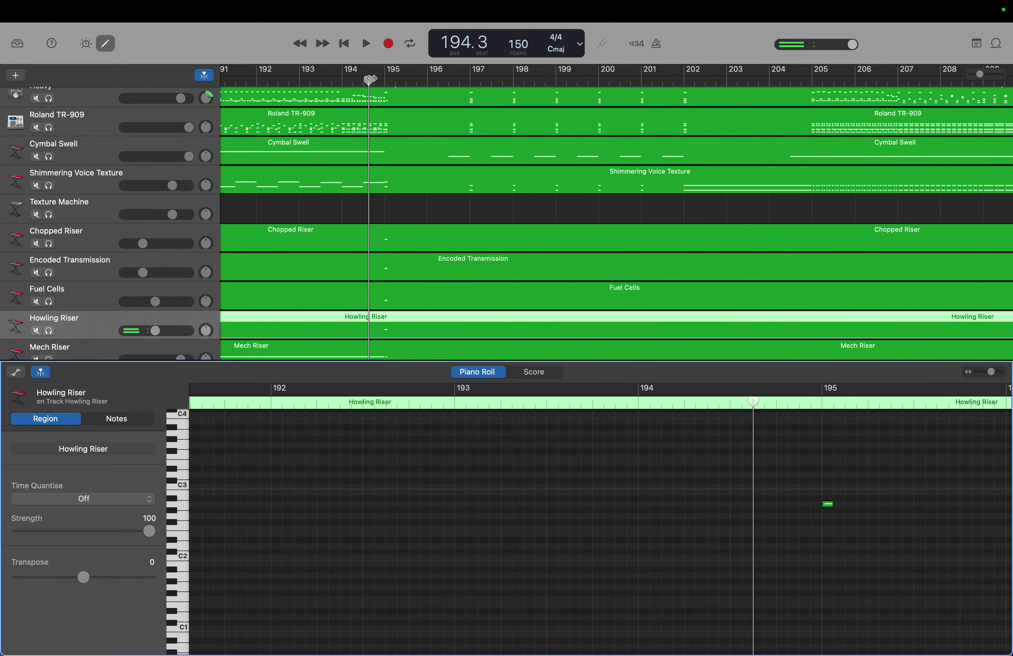
Step: Play the arrangement from bar 195, audition the Howling Riser sound at C3 during playback, and stop
drag(371, 79, 386, 80)
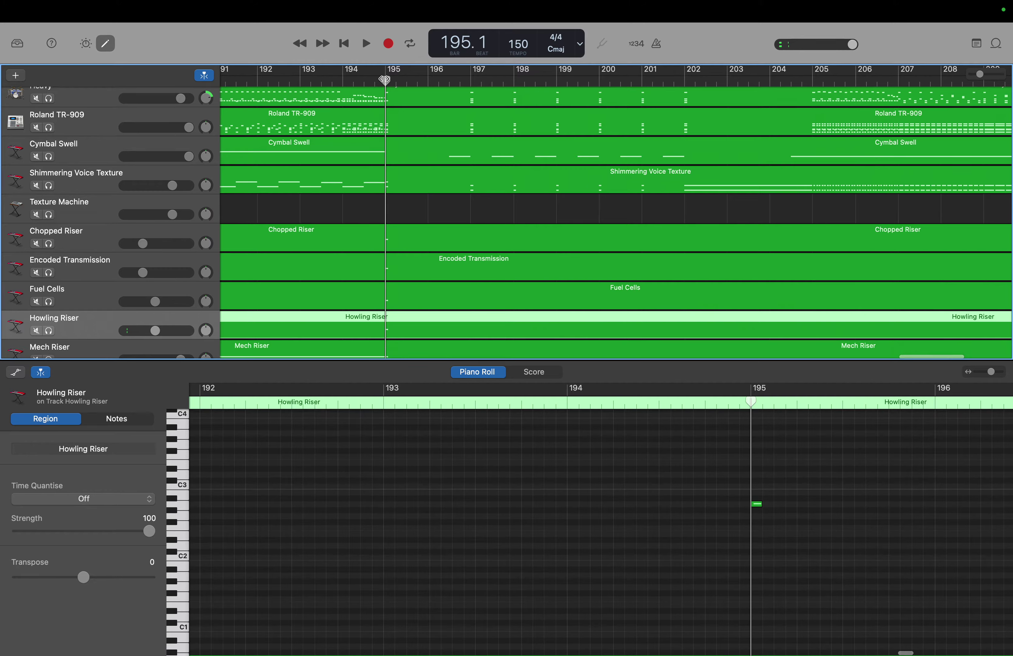
key(space)
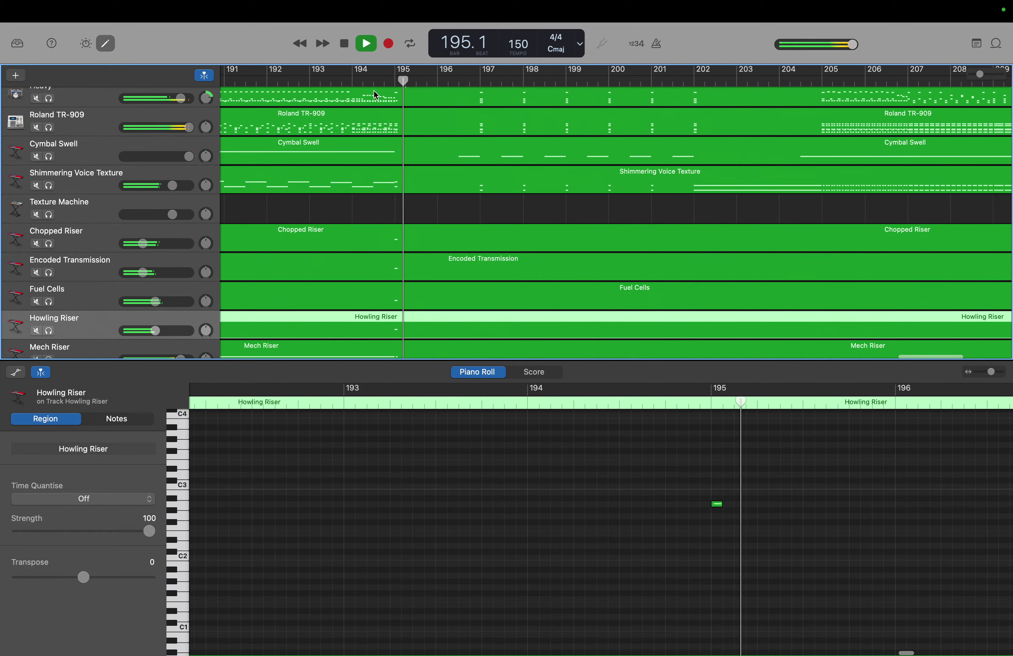
click(182, 486)
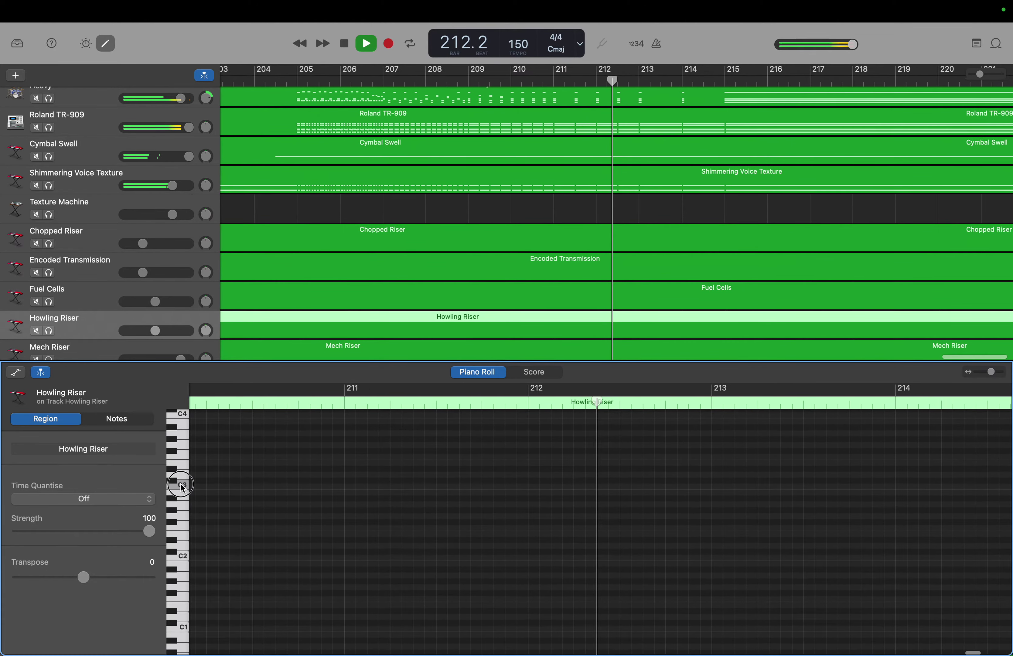
key(space)
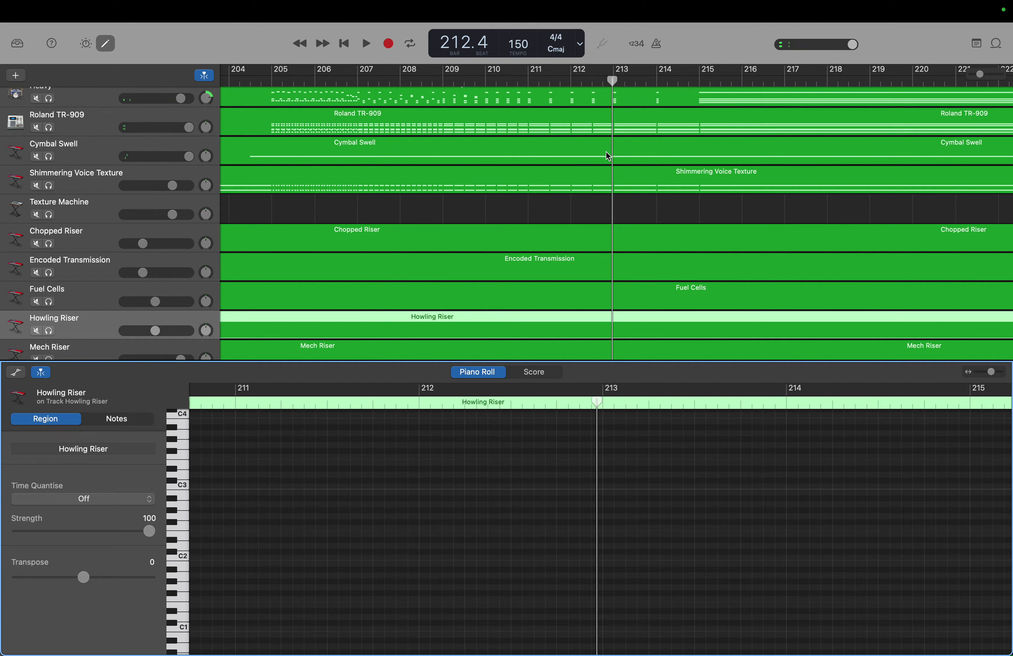
Step: Set the playhead to bar 197 and examine the parts of all tracks from there to the end of the arrangement
drag(615, 79, 427, 96)
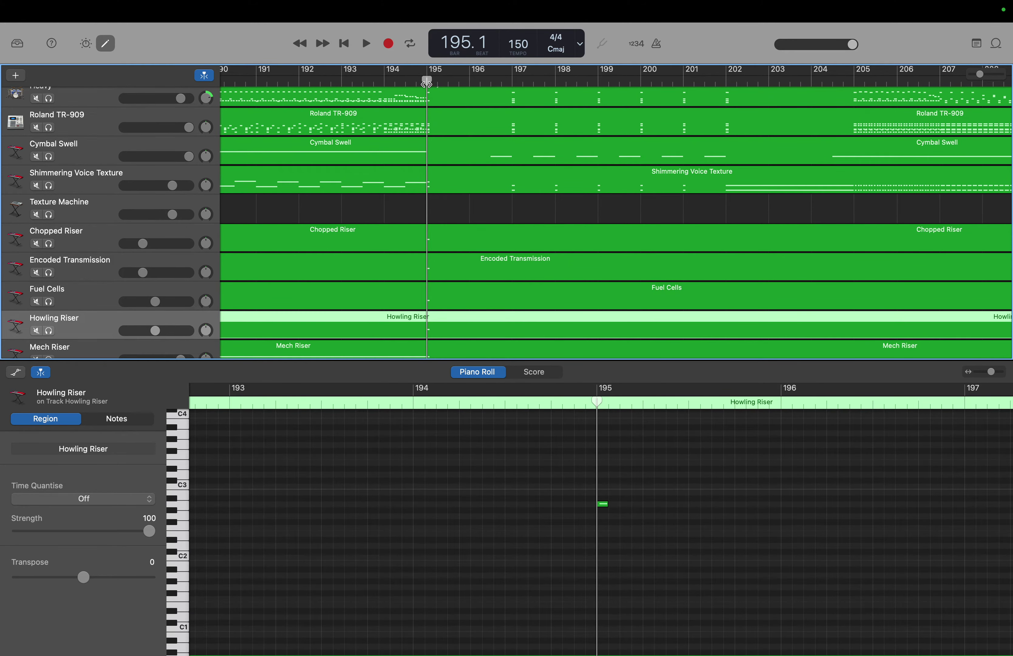
drag(468, 83, 511, 81)
scroll(511, 82, up, 15)
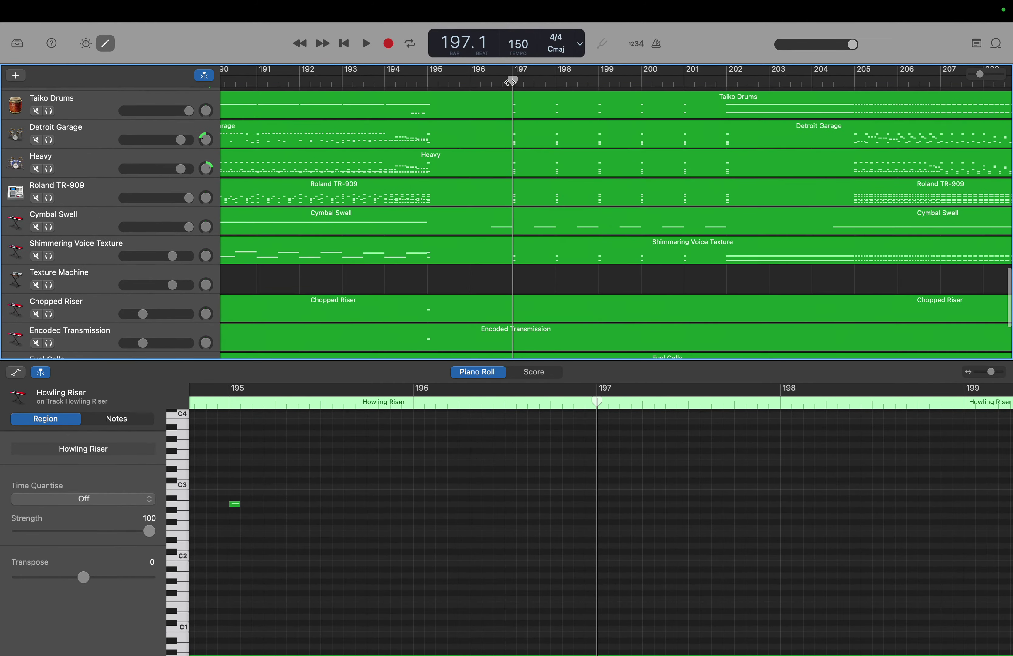
scroll(511, 82, up, 10)
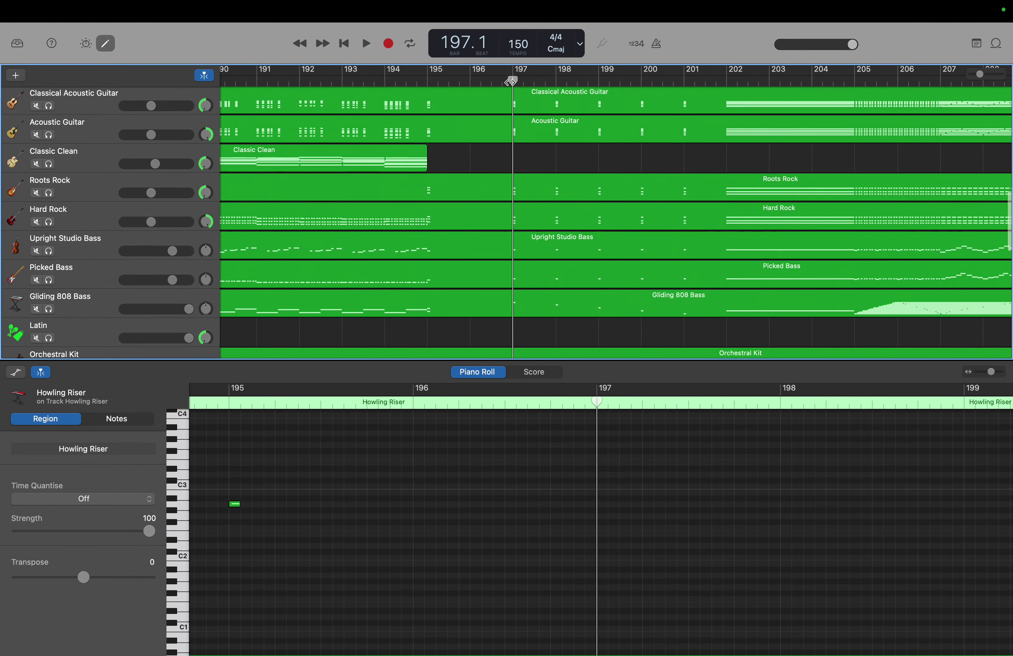
scroll(511, 82, up, 10)
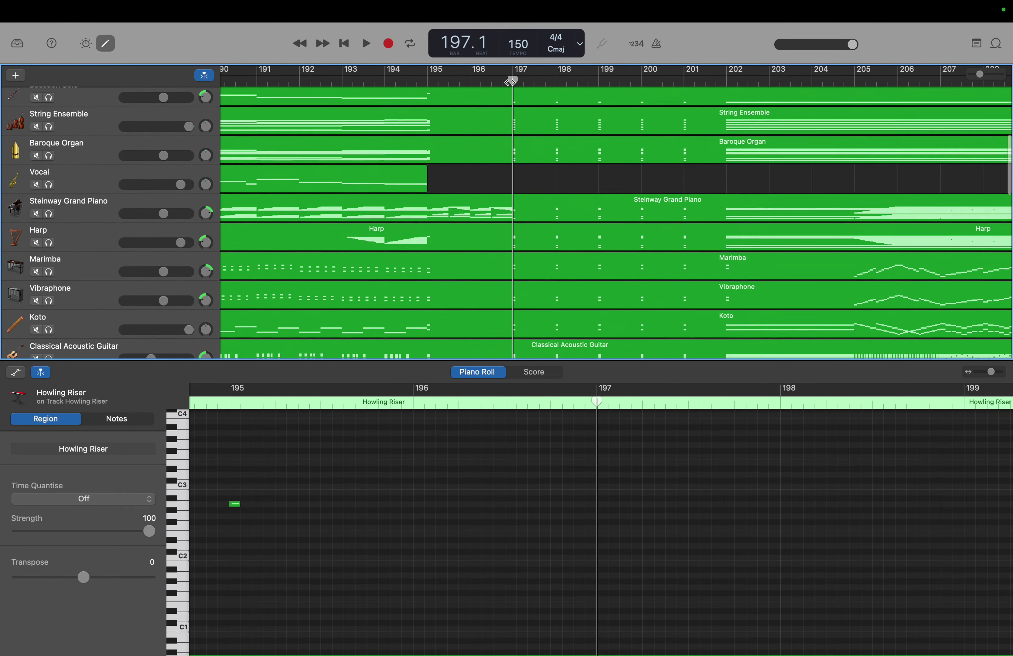
scroll(510, 81, down, 6)
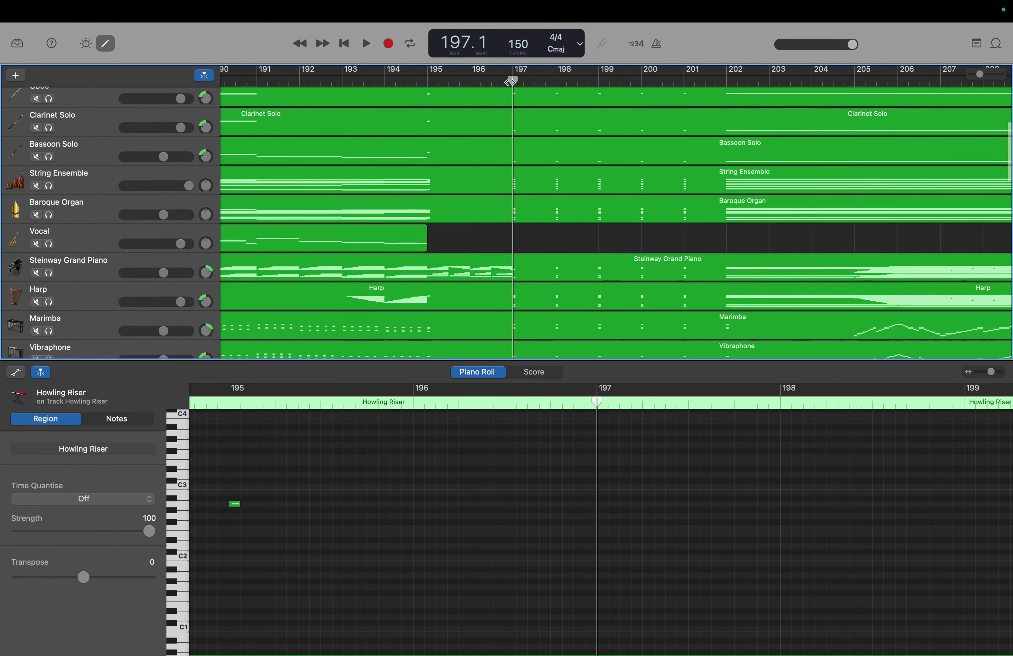
scroll(508, 83, right, 8)
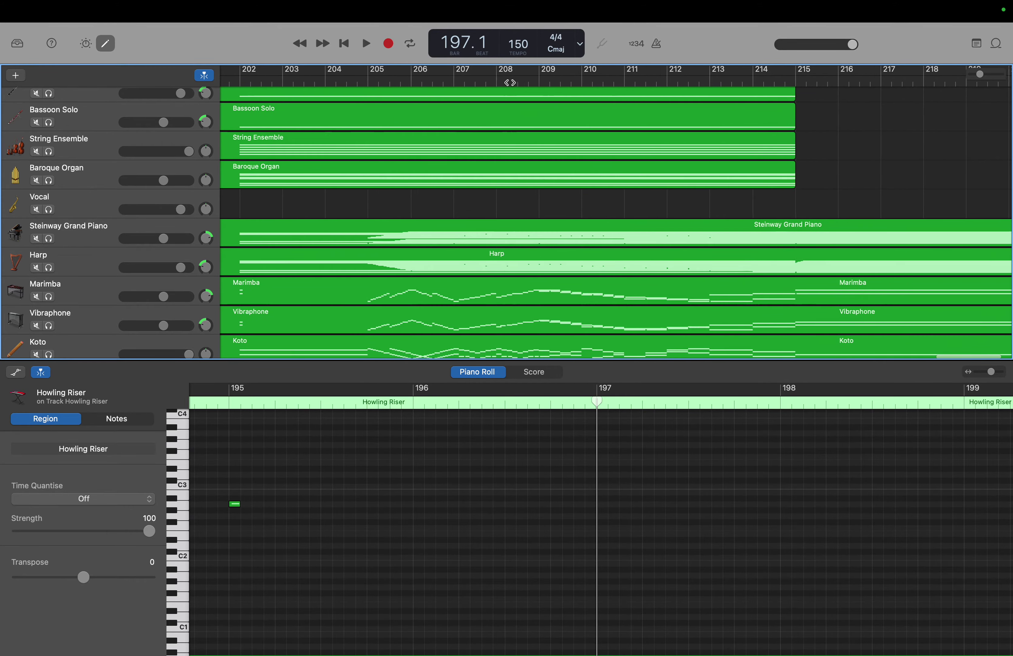
scroll(509, 82, left, 9)
scroll(510, 82, right, 11)
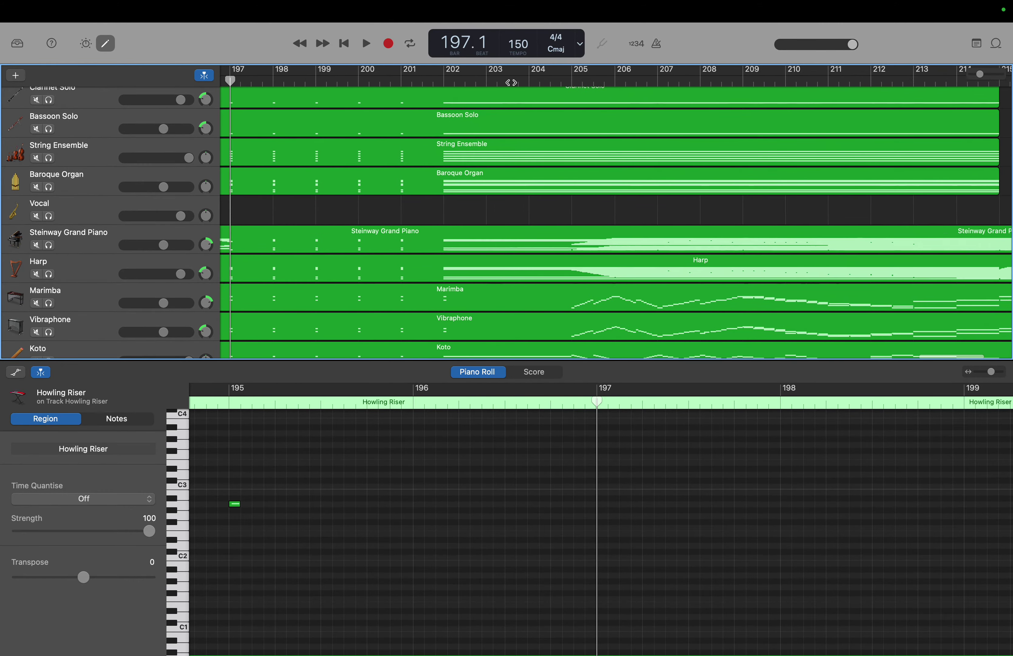
scroll(509, 82, down, 10)
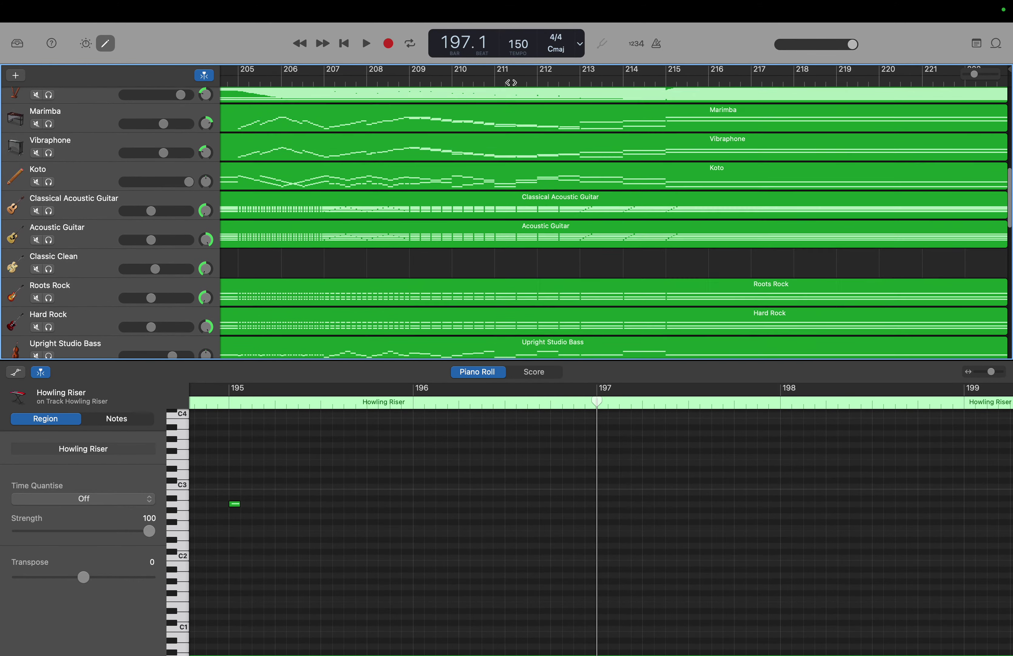
scroll(511, 82, down, 9)
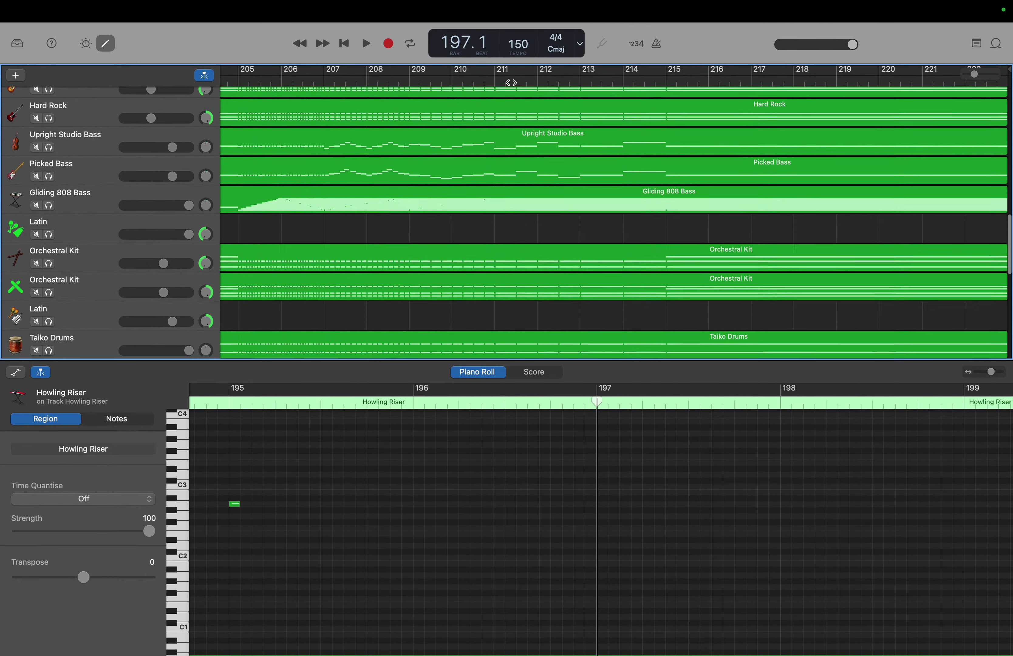
scroll(510, 83, down, 7)
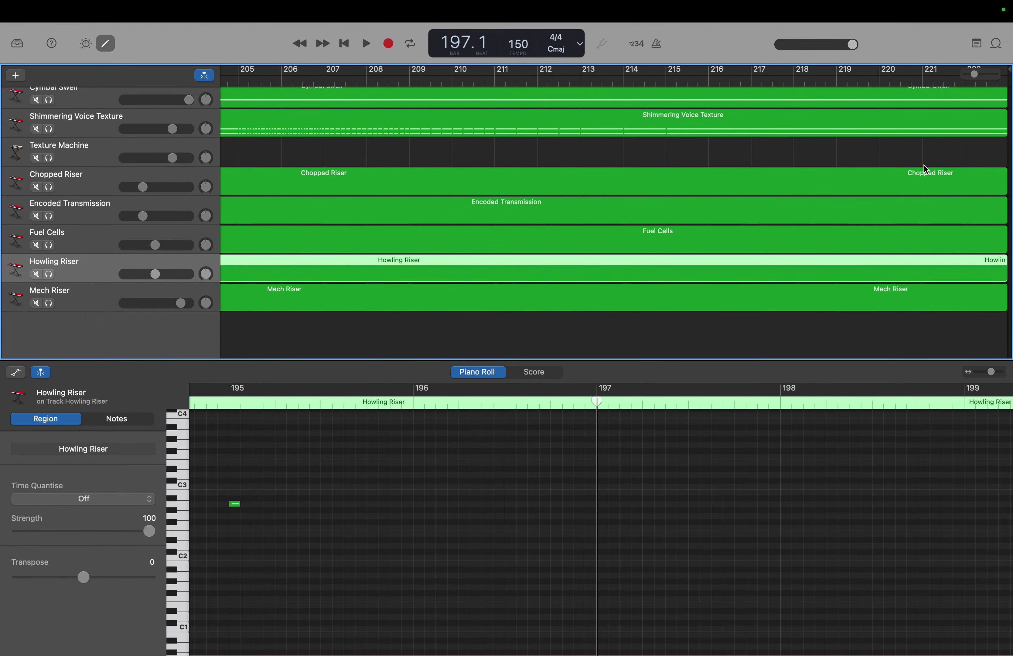
Step: Shorten the Chopped Riser region to end at bar 115 and the Encoded Transmission region to end at bar 119
drag(1003, 185, 462, 170)
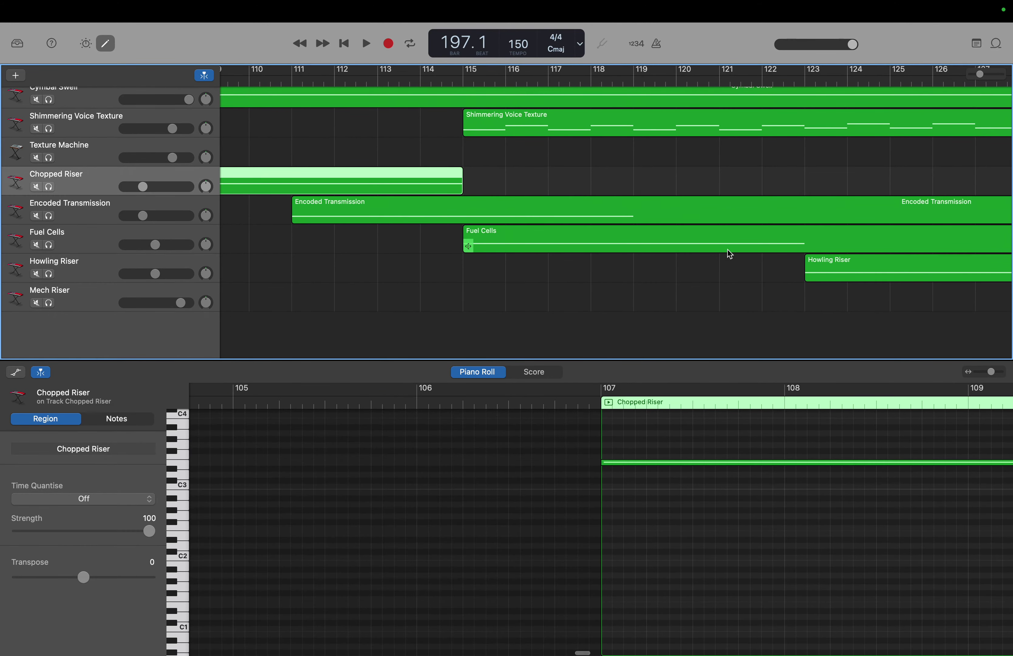
scroll(732, 226, right, 20)
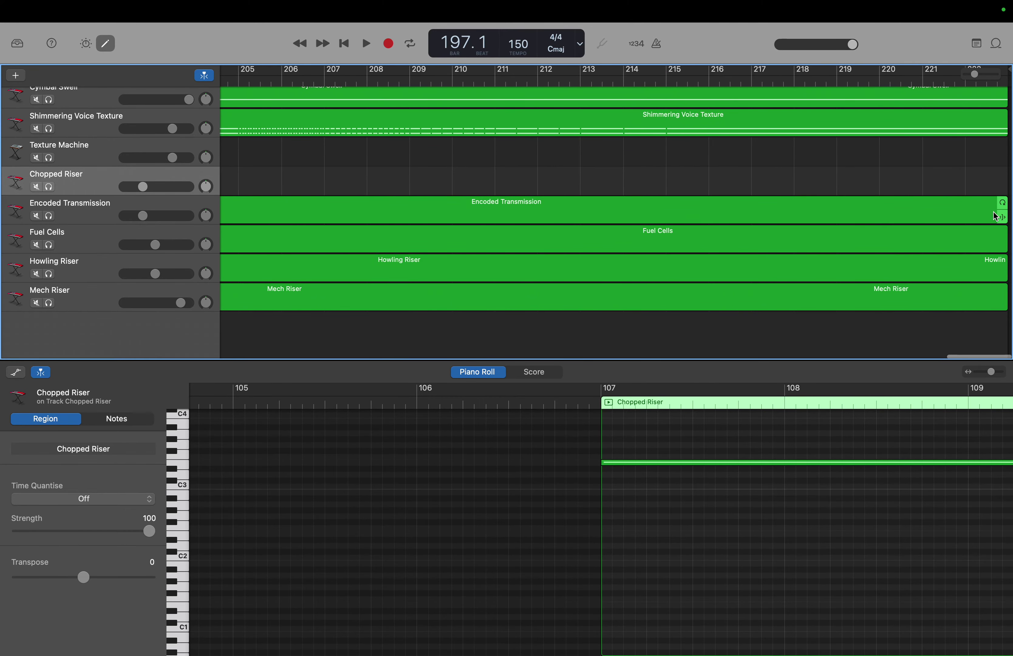
drag(1002, 210, 827, 216)
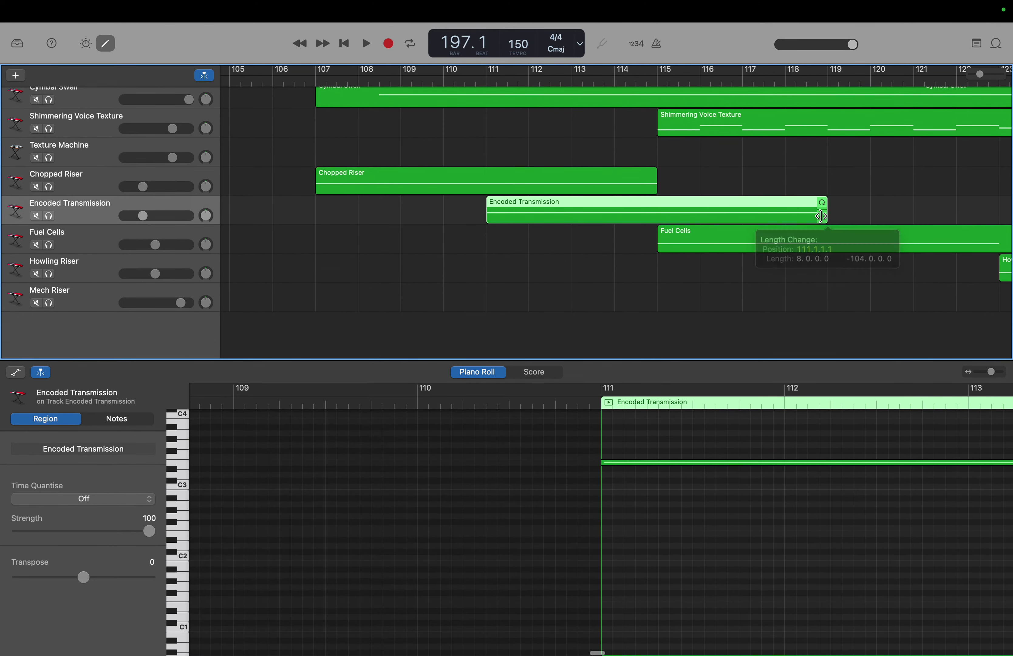
Step: Shorten the Fuel Cells region from its far end so that it ends at bar 123
scroll(831, 240, right, 20)
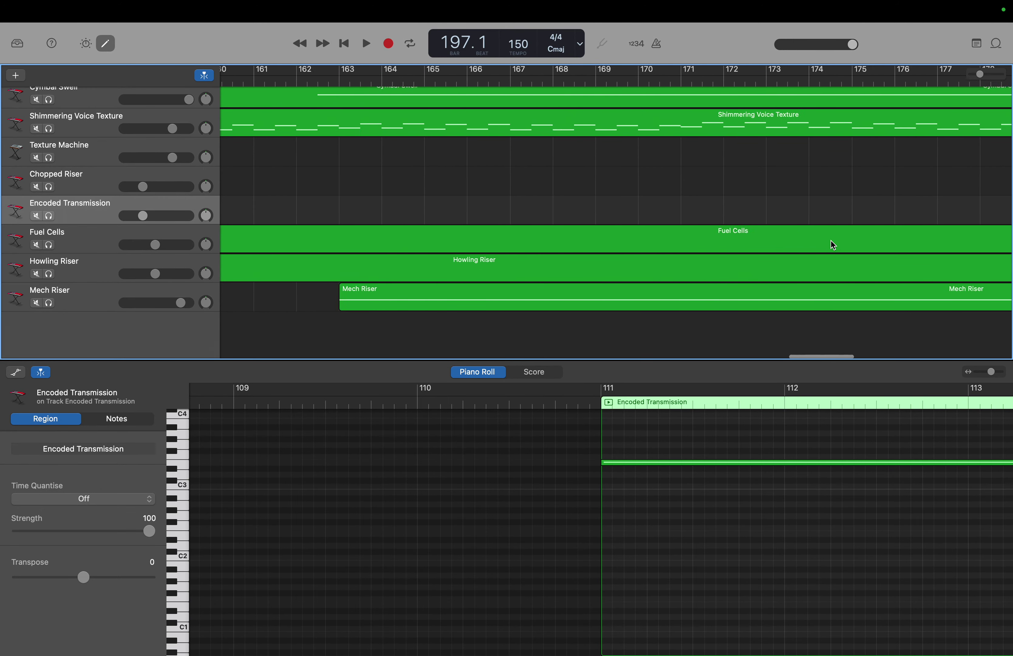
scroll(831, 240, right, 5)
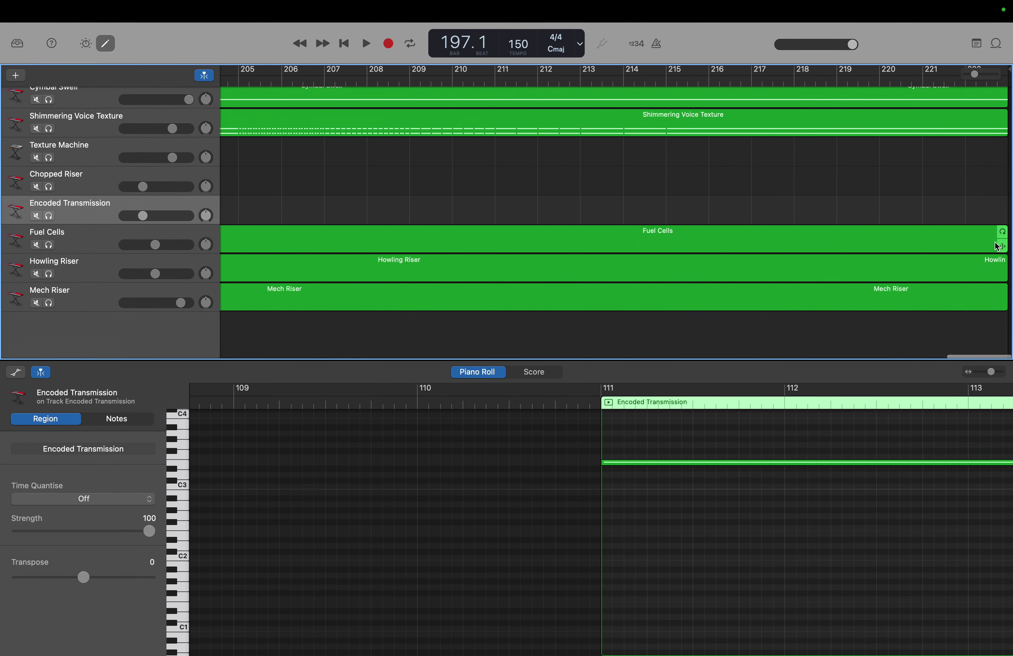
drag(1004, 243, 587, 277)
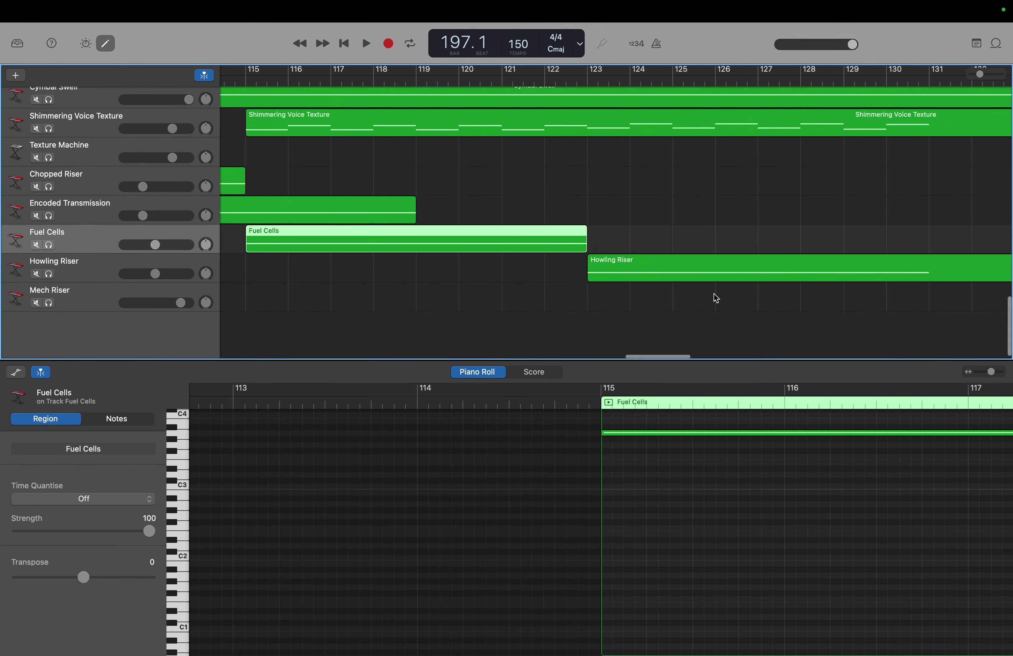
Step: Select the Mech Riser region and shorten it to end at bar 215
scroll(716, 298, right, 15)
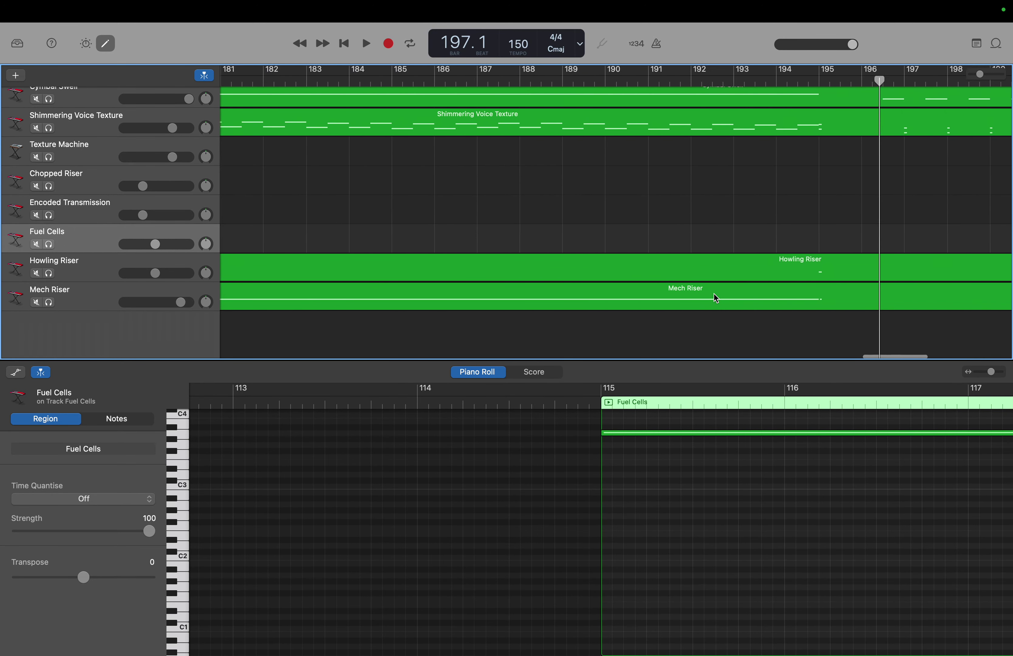
scroll(714, 294, right, 10)
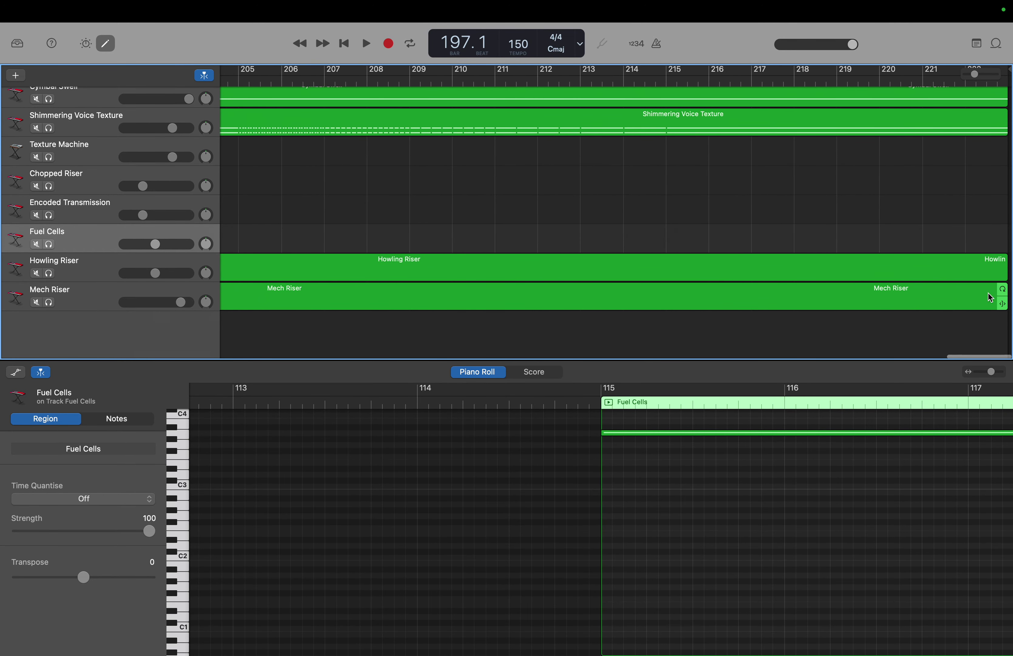
click(993, 294)
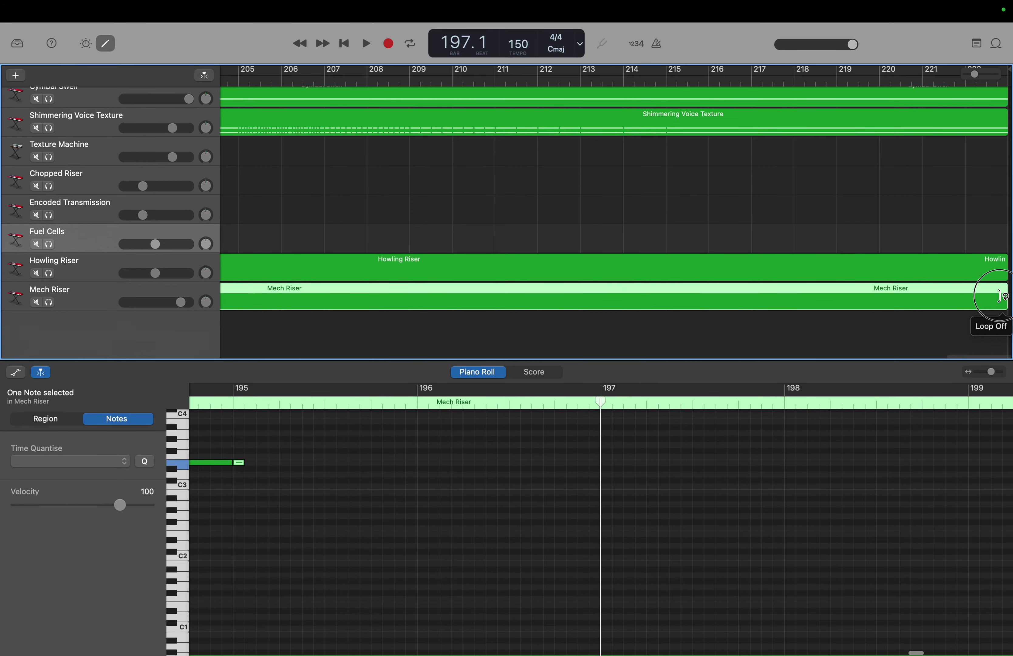
click(832, 294)
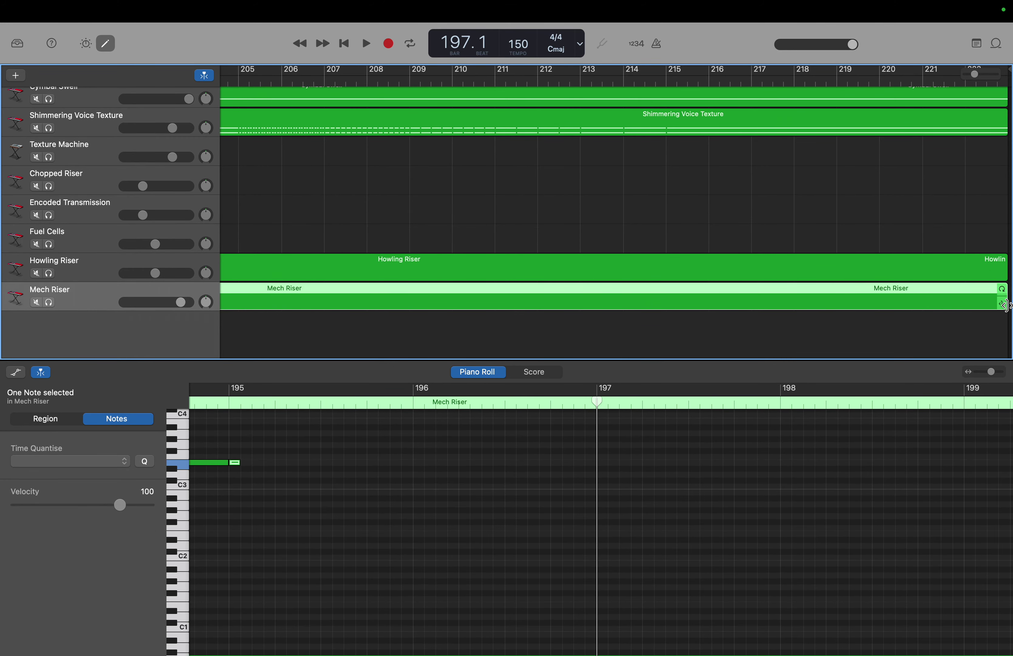
drag(1004, 304, 665, 285)
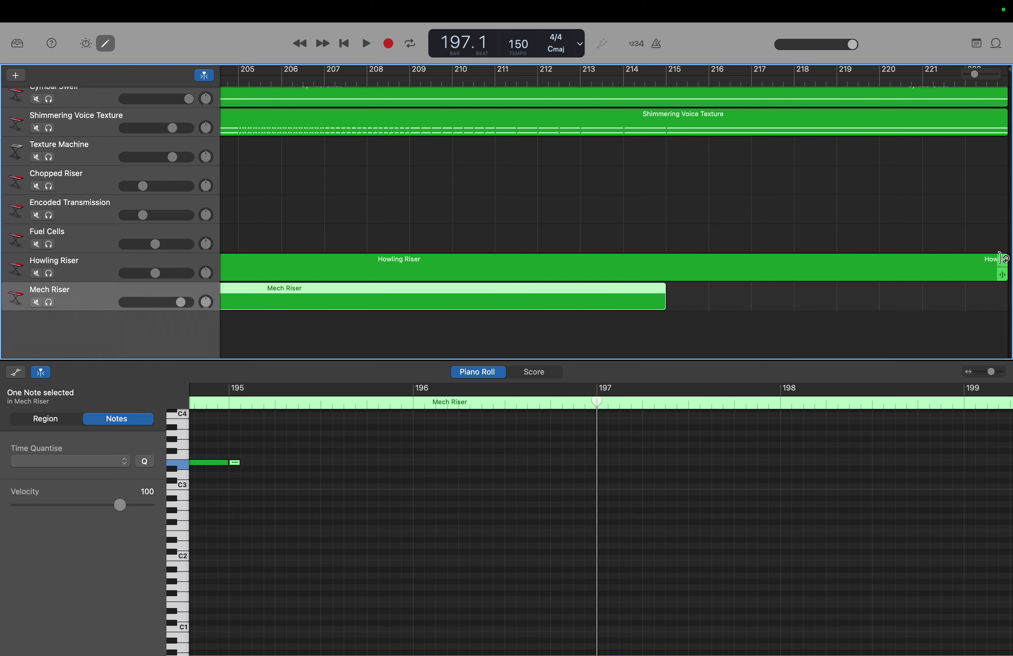
Step: Select the Howling Riser region and shorten it from its far end so that it ends at bar 205
click(990, 260)
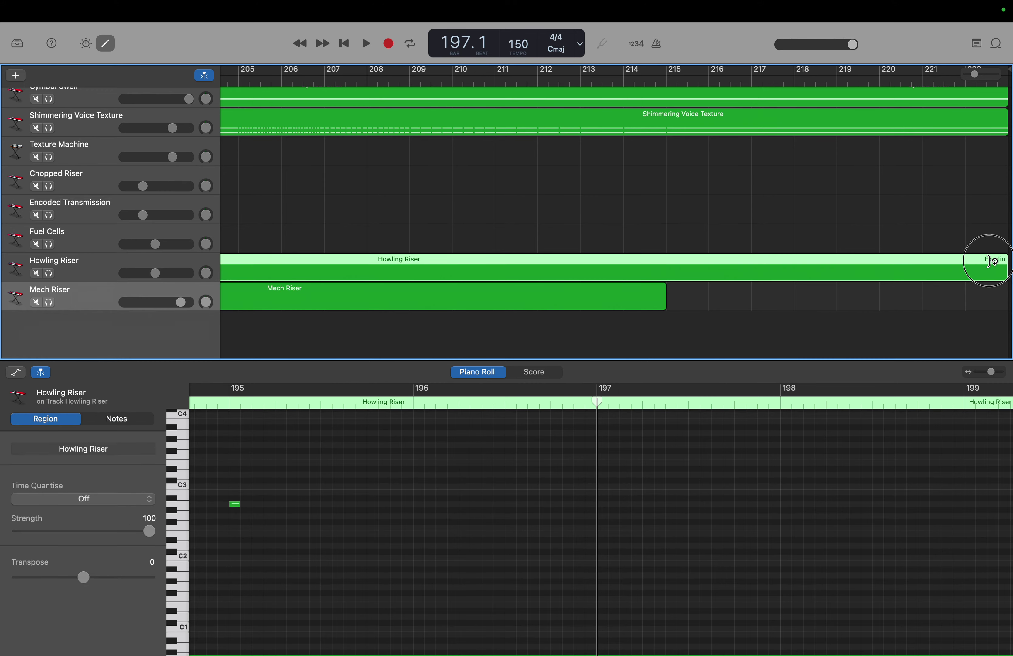
click(798, 256)
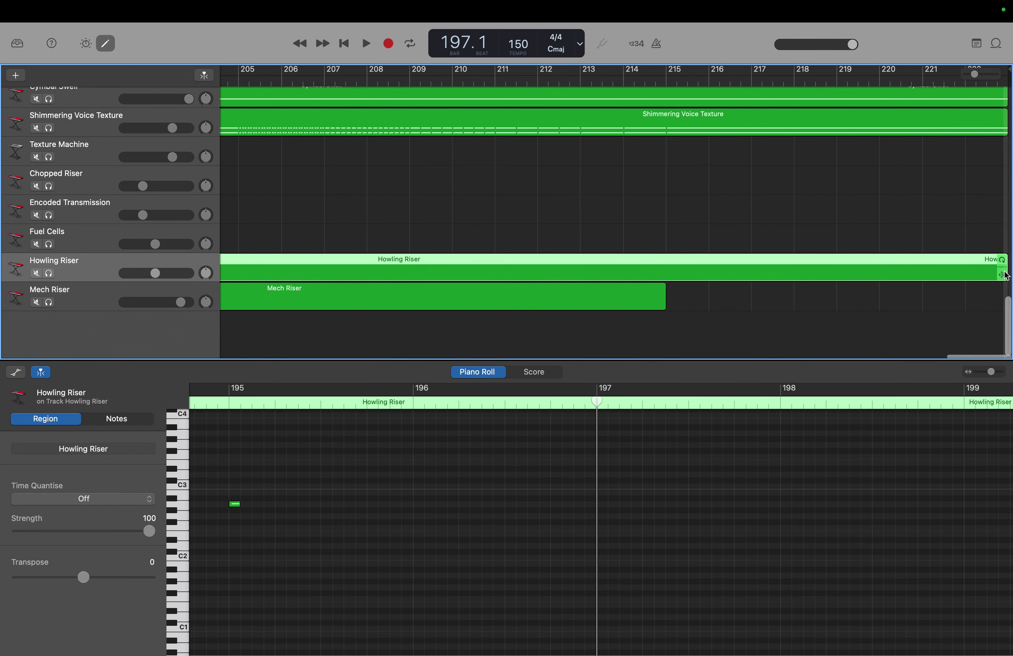
drag(1005, 276, 557, 244)
drag(568, 247, 579, 250)
scroll(580, 252, left, 6)
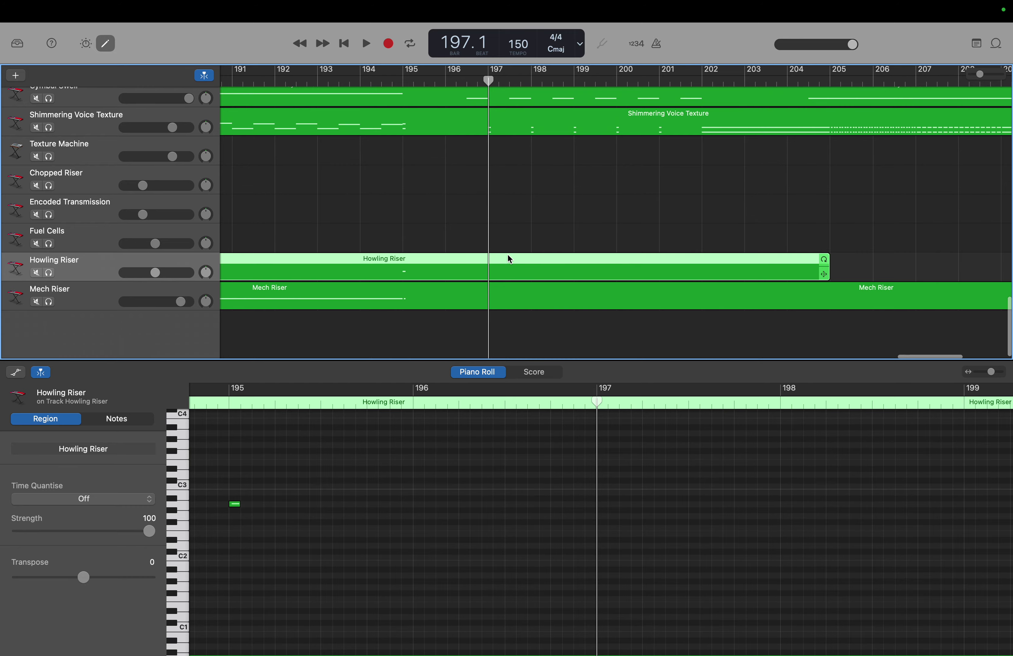
Step: Examine the bass, drum and texture track regions around bars 191 to 210, from Mech Riser up to Picked Bass
scroll(509, 258, up, 3)
scroll(510, 258, down, 3)
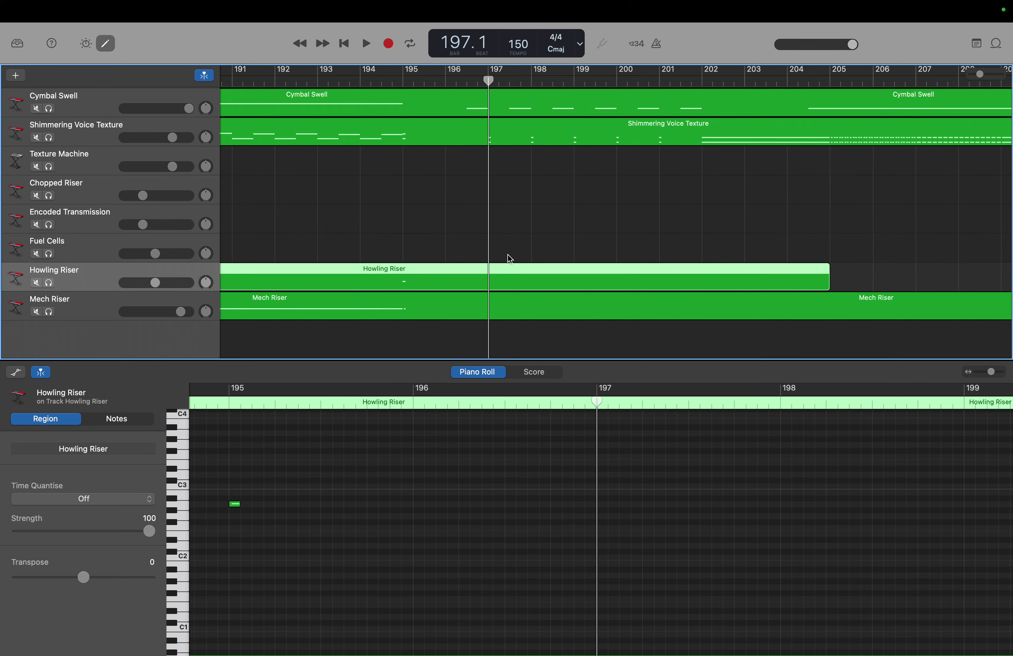
scroll(510, 258, up, 4)
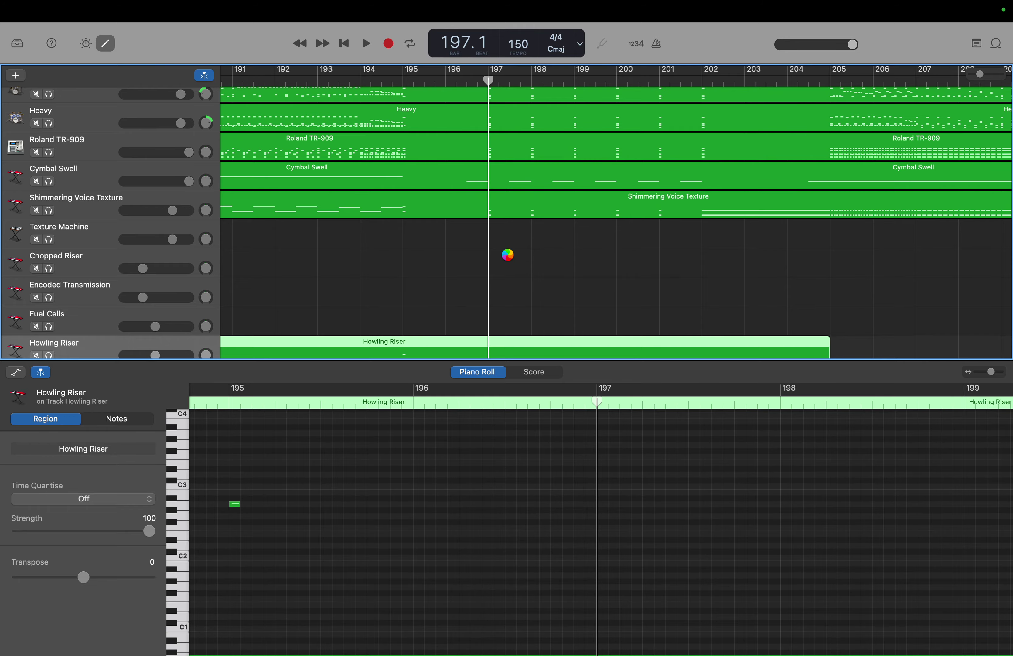
scroll(511, 258, up, 4)
scroll(509, 258, up, 2)
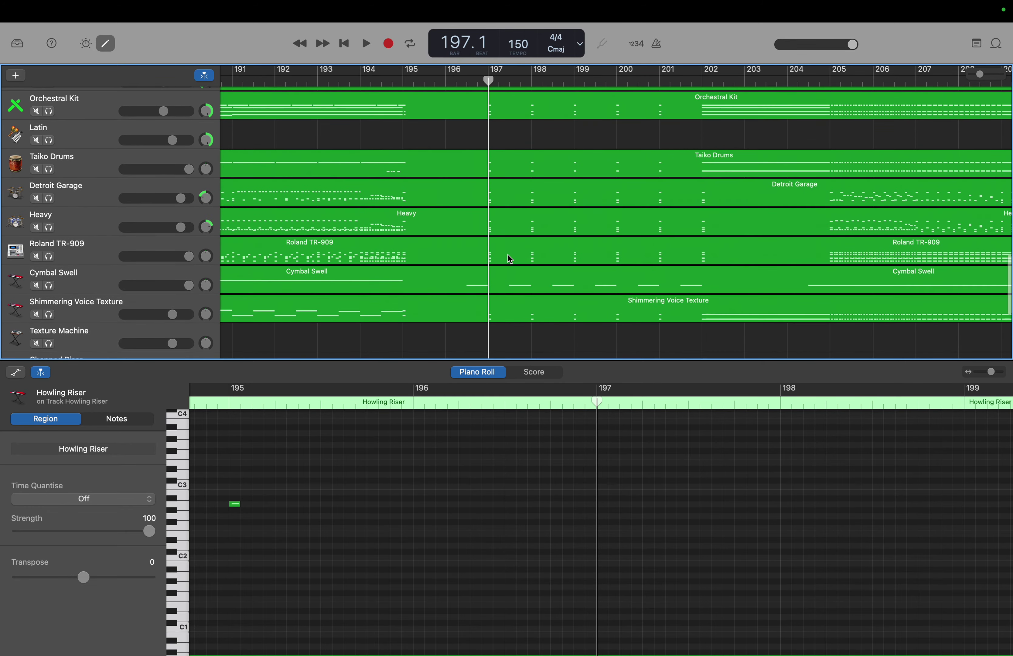
scroll(510, 258, up, 5)
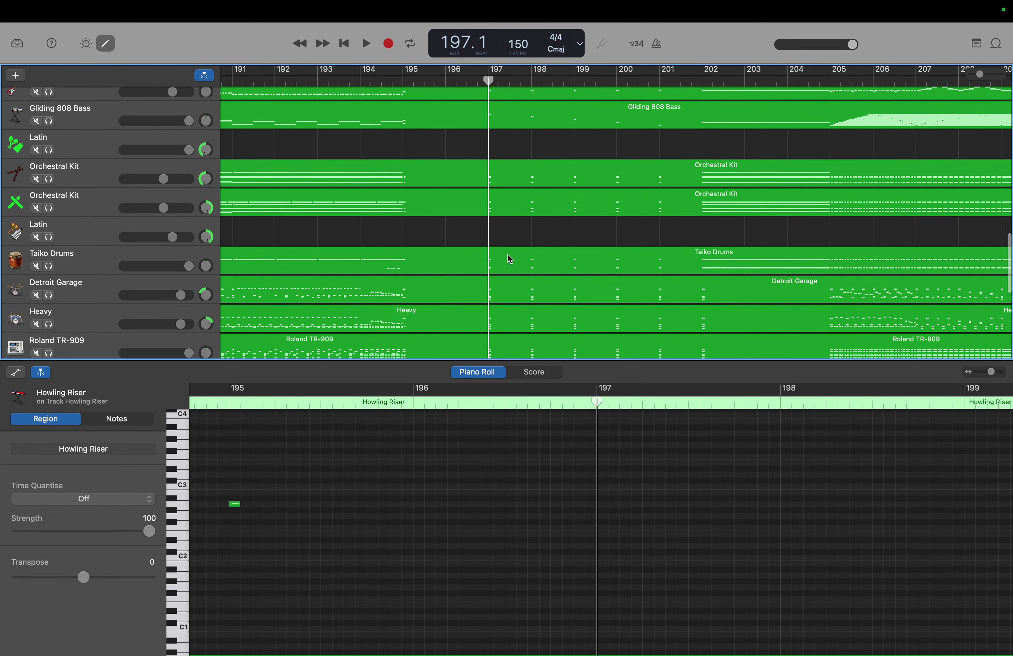
scroll(510, 258, up, 1)
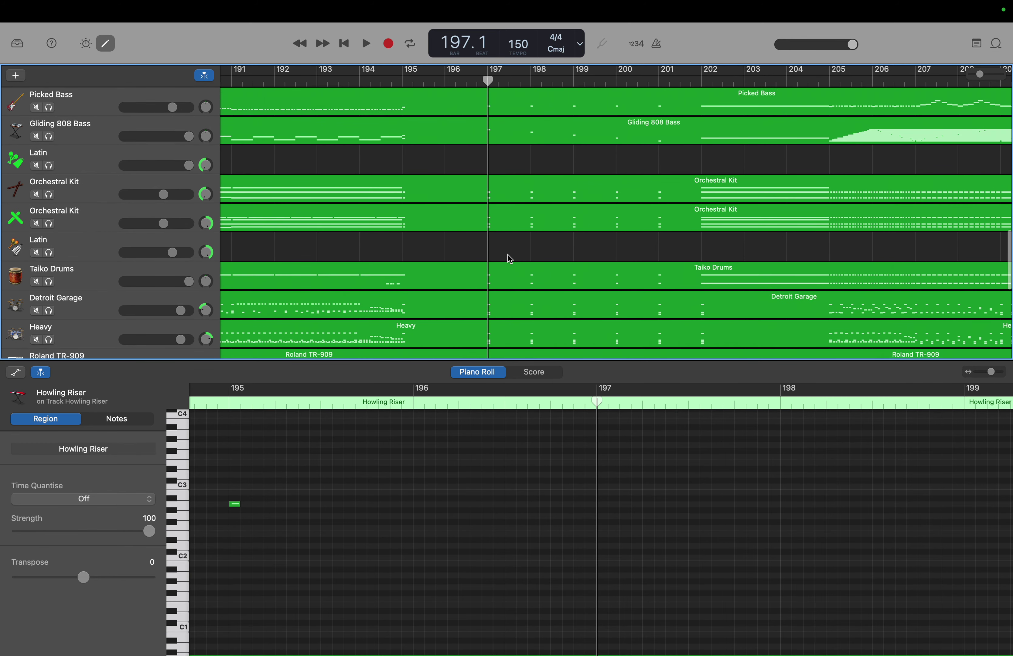
scroll(509, 258, right, 2)
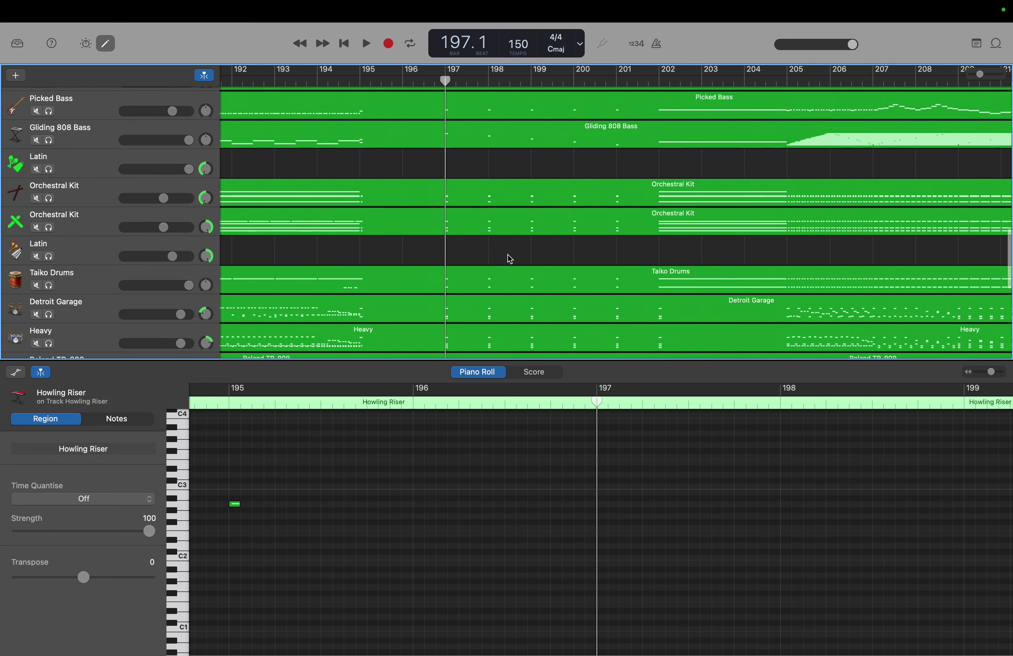
scroll(510, 258, right, 1)
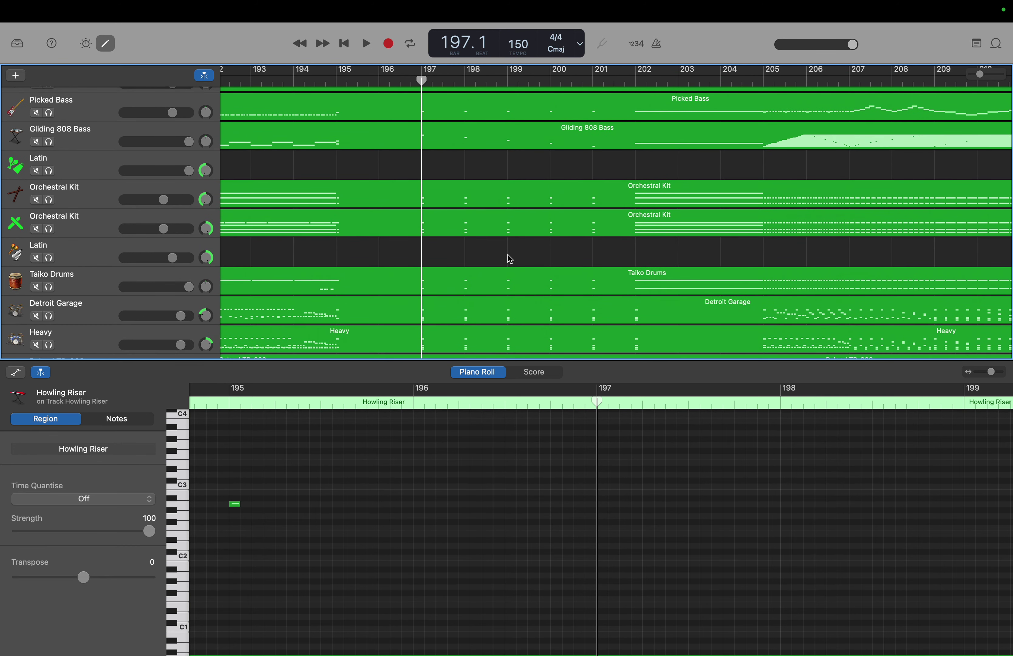